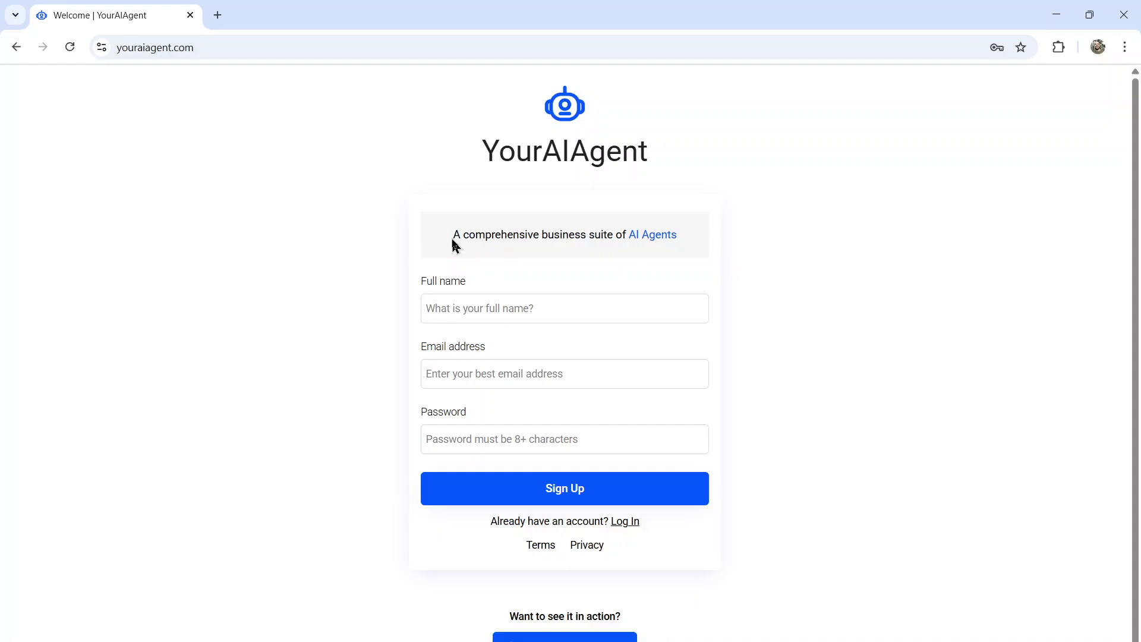
Open the Brevo tile's connection form under Settings > Connections
mouse_move(454, 235)
left_mouse_down()
mouse_move(569, 247)
mouse_move(677, 237)
left_mouse_up()
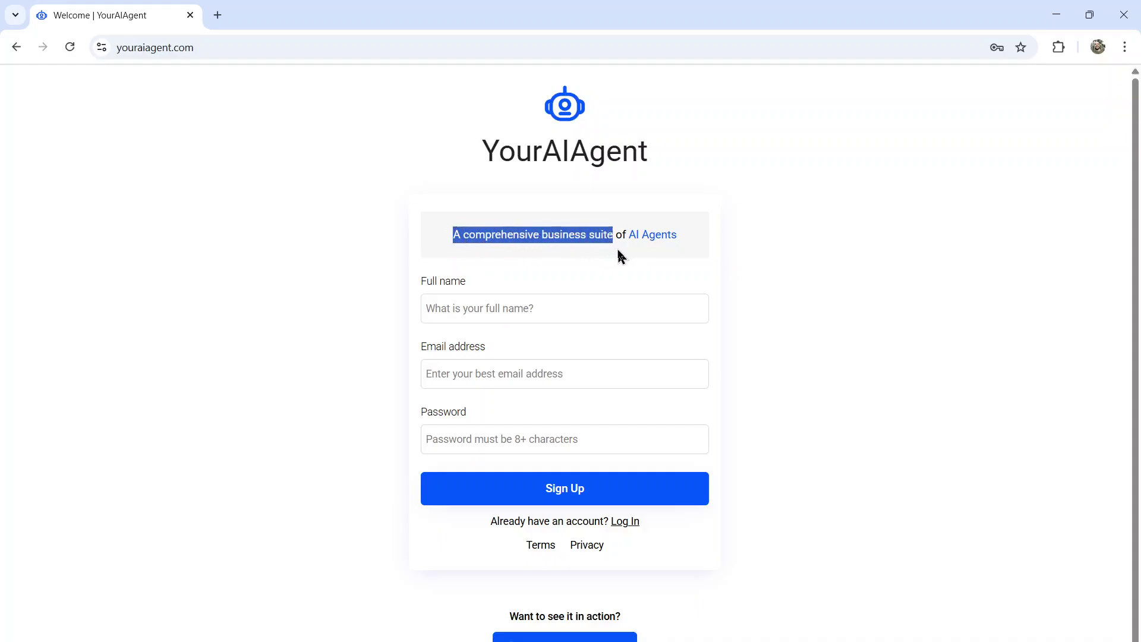
left_click(728, 295)
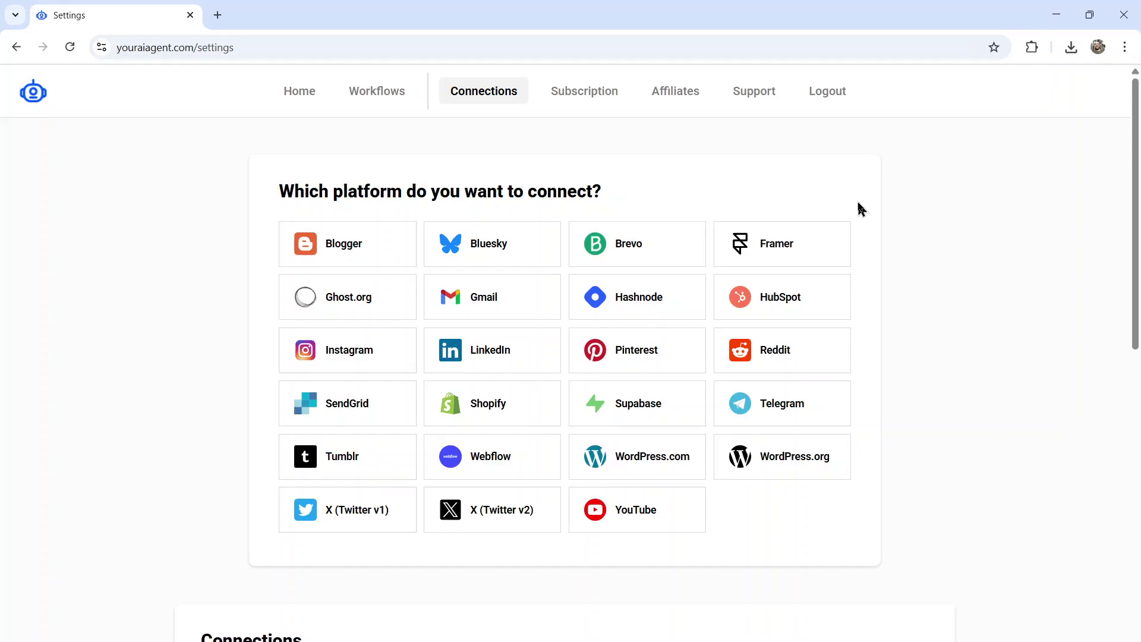
left_click(635, 245)
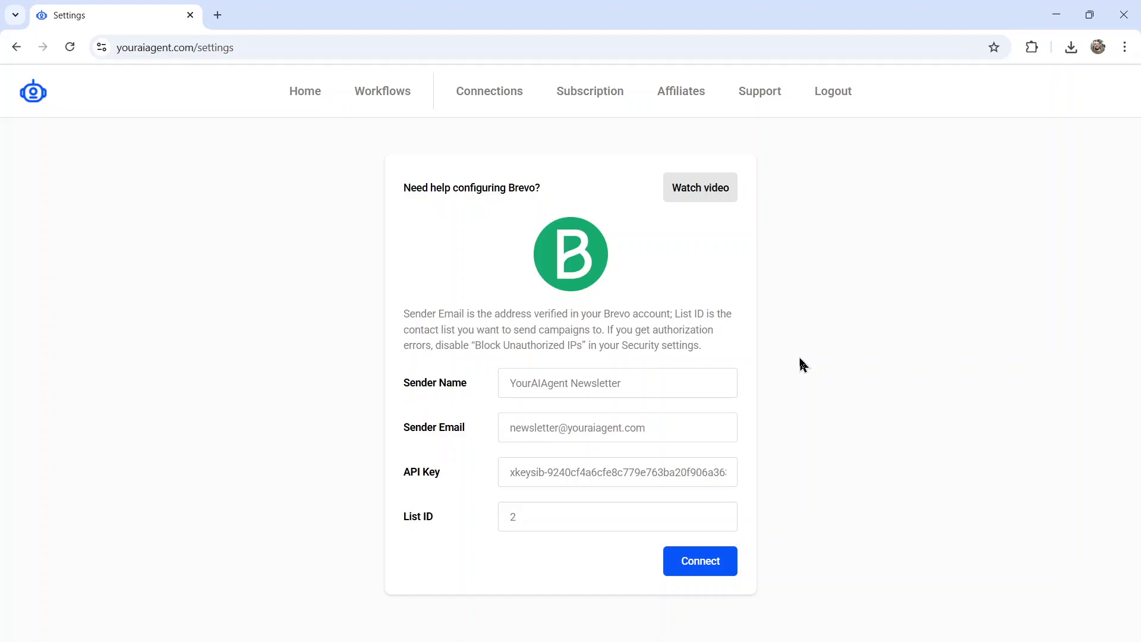
Go to Home and choose Start now on the Newsletters agent card
left_click(305, 91)
scroll(695, 358, "down", 5)
scroll(696, 356, "down", 5)
scroll(696, 357, "down", 5)
scroll(695, 357, "down", 5)
scroll(695, 357, "down", 2)
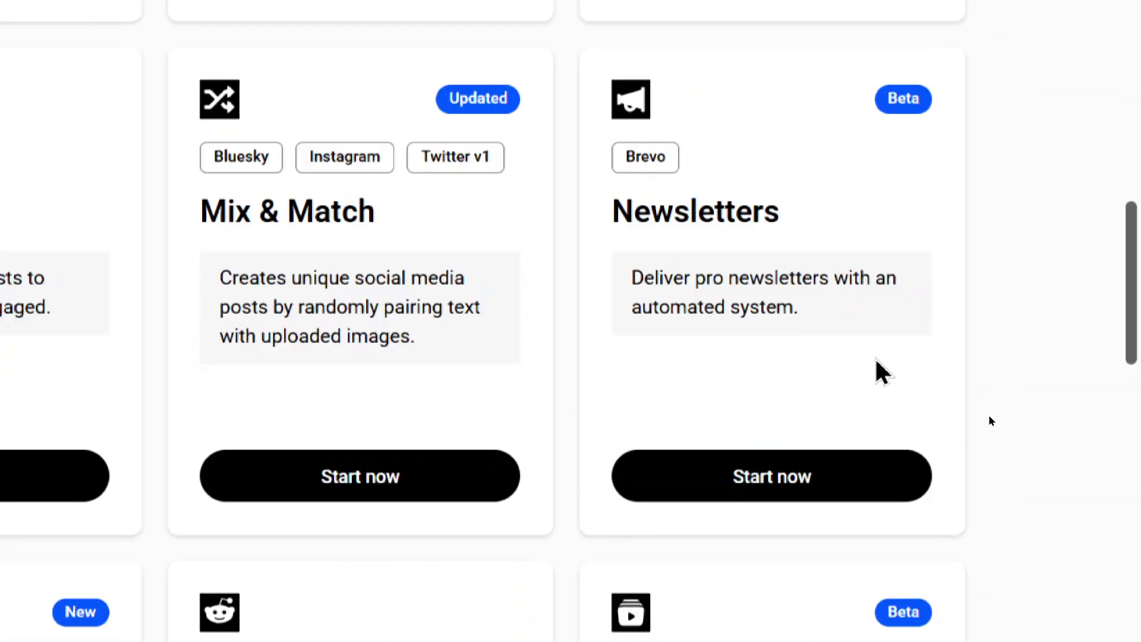
scroll(875, 357, "down", 1)
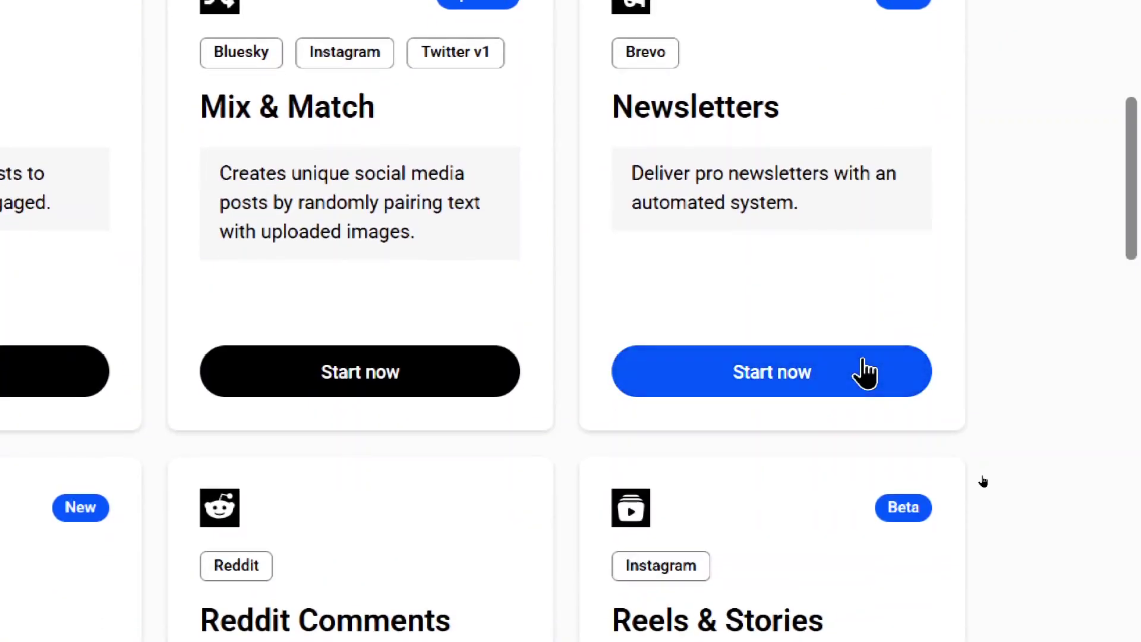
left_click(865, 373)
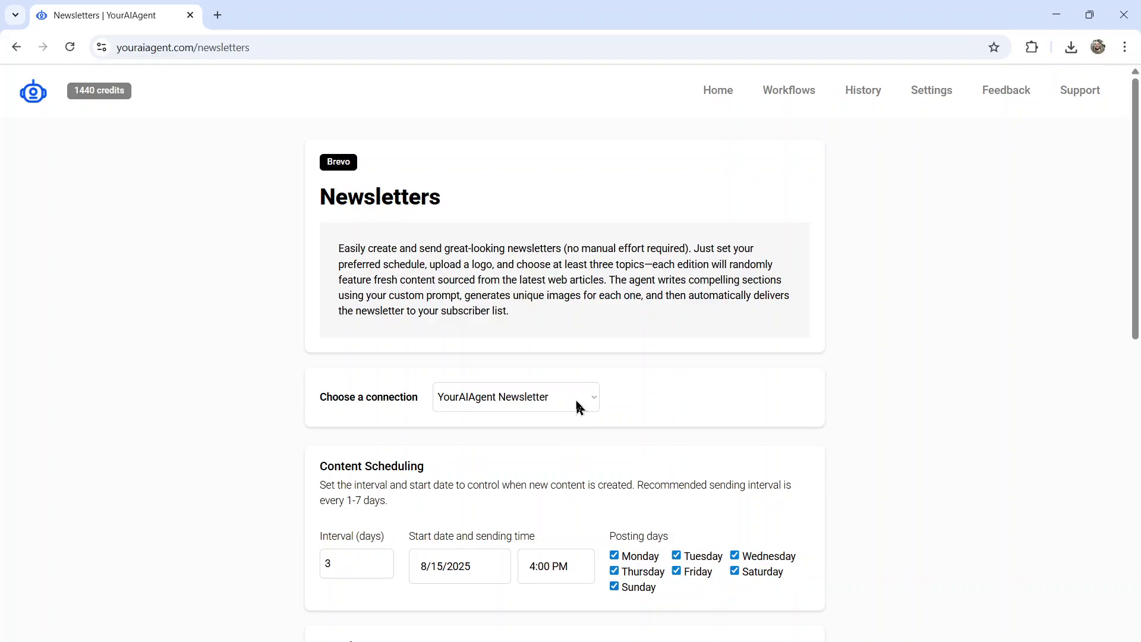
scroll(576, 406, "down", 2)
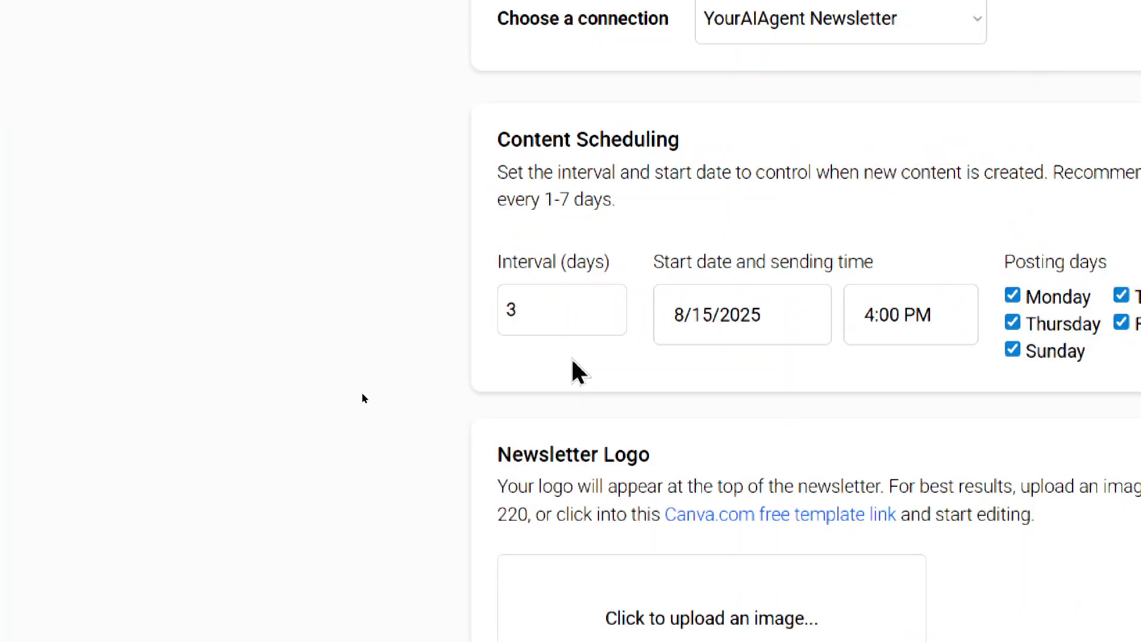
Change Interval (days) to 1 and browse the sending time options
double_click(570, 356)
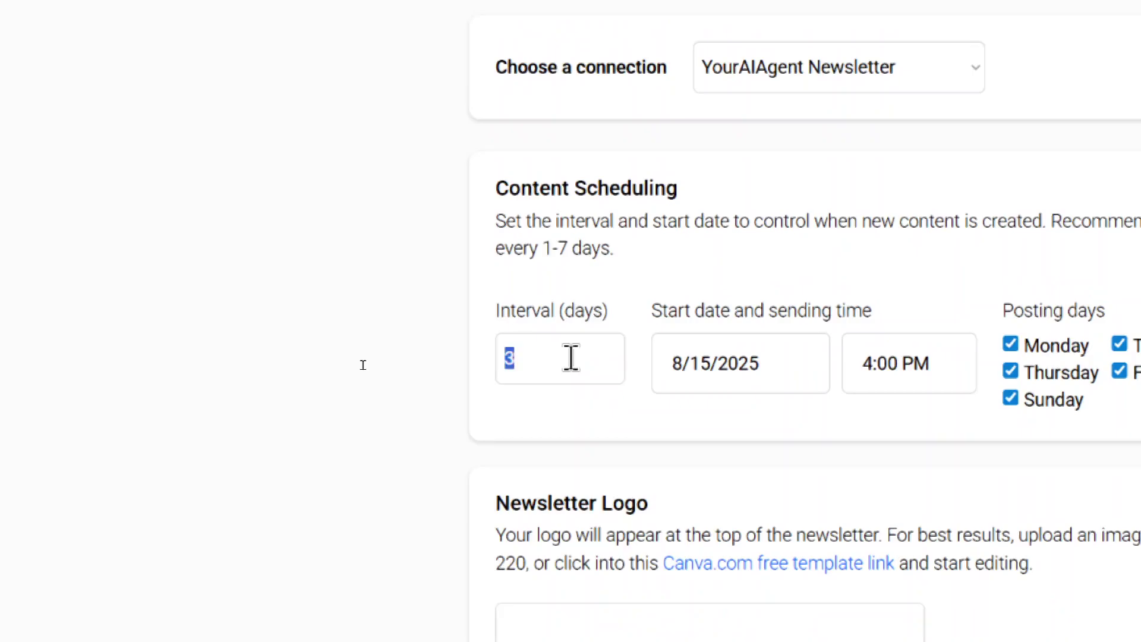
type("1")
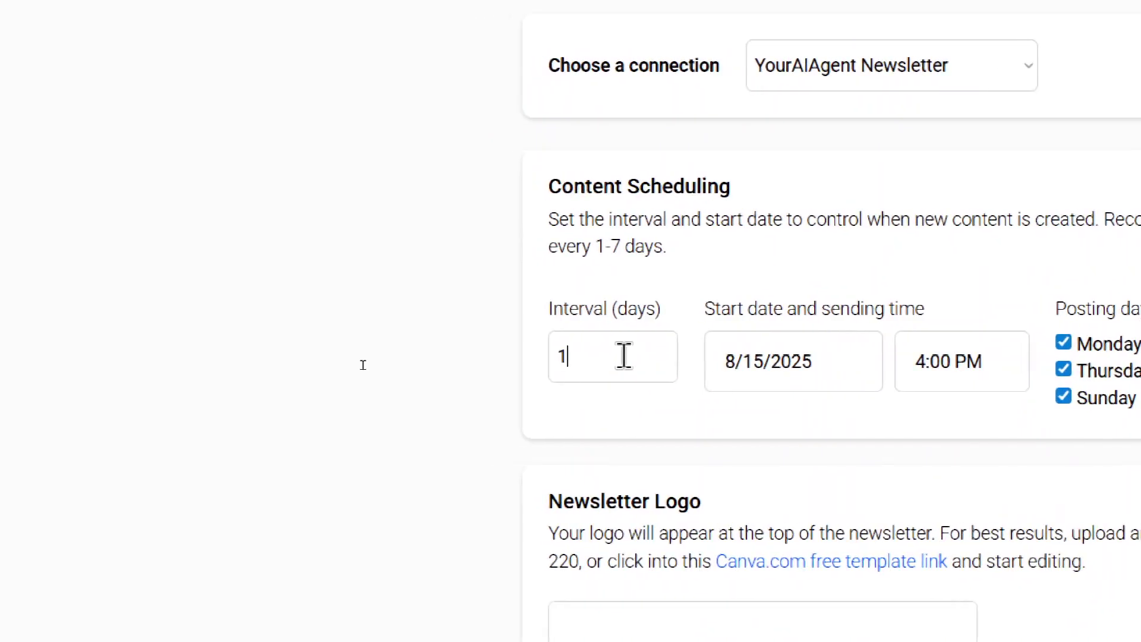
left_click(946, 361)
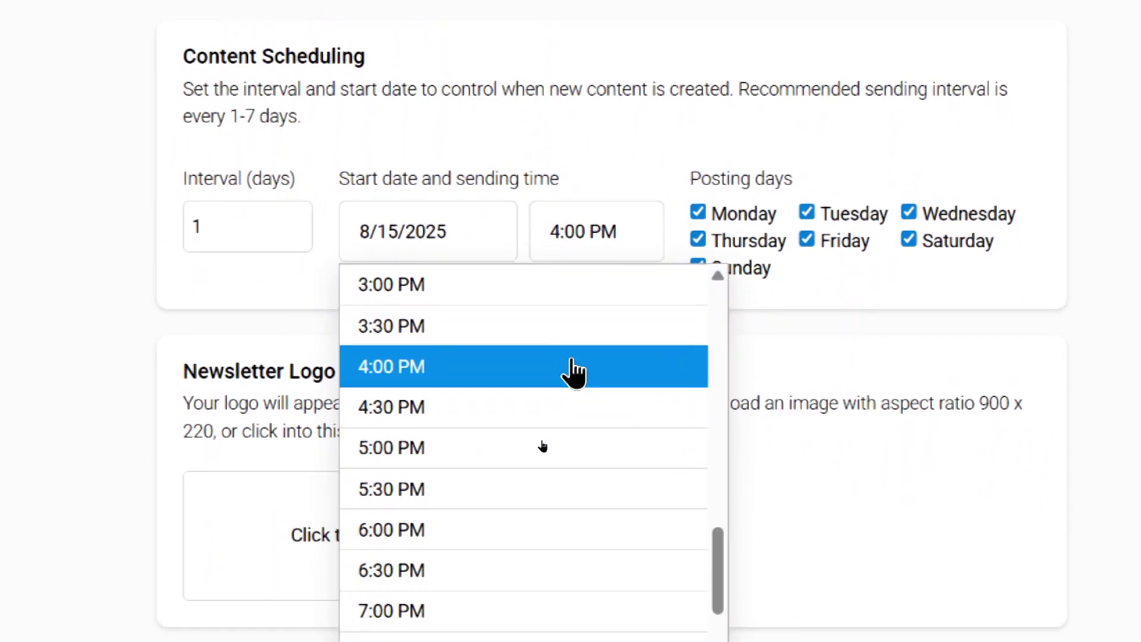
scroll(543, 446, "up", 5)
scroll(542, 447, "up", 2)
scroll(543, 446, "up", 2)
scroll(542, 445, "up", 2)
scroll(573, 370, "up", 3)
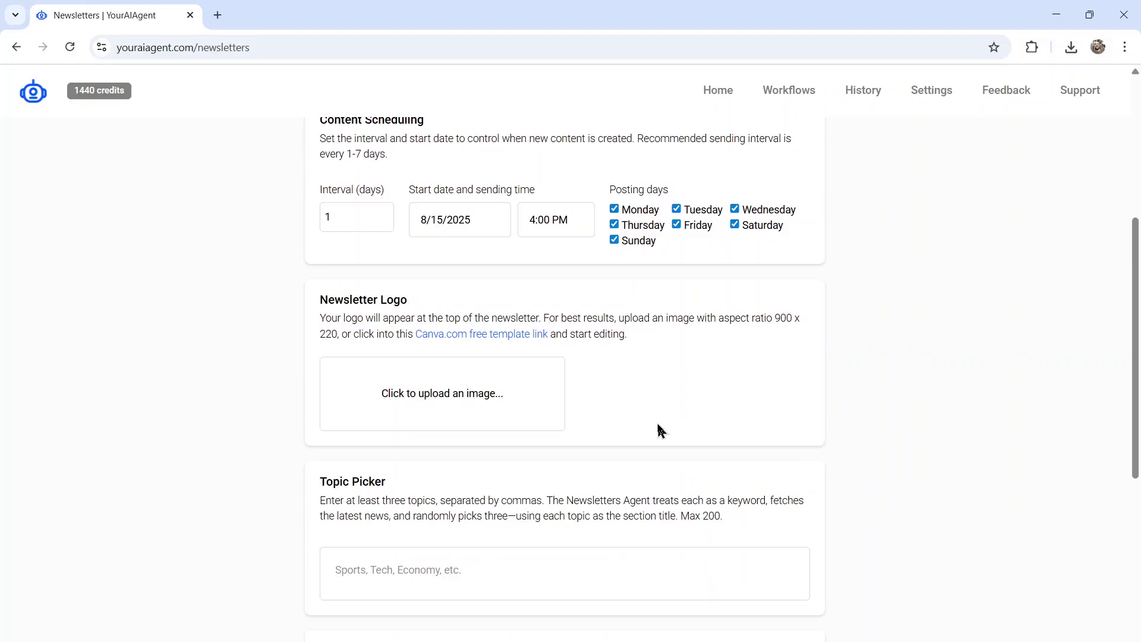
Open the Canva free template for the 900 × 220 newsletter logo
left_click_drag(775, 318, 796, 318)
left_click(738, 370)
left_click(493, 338)
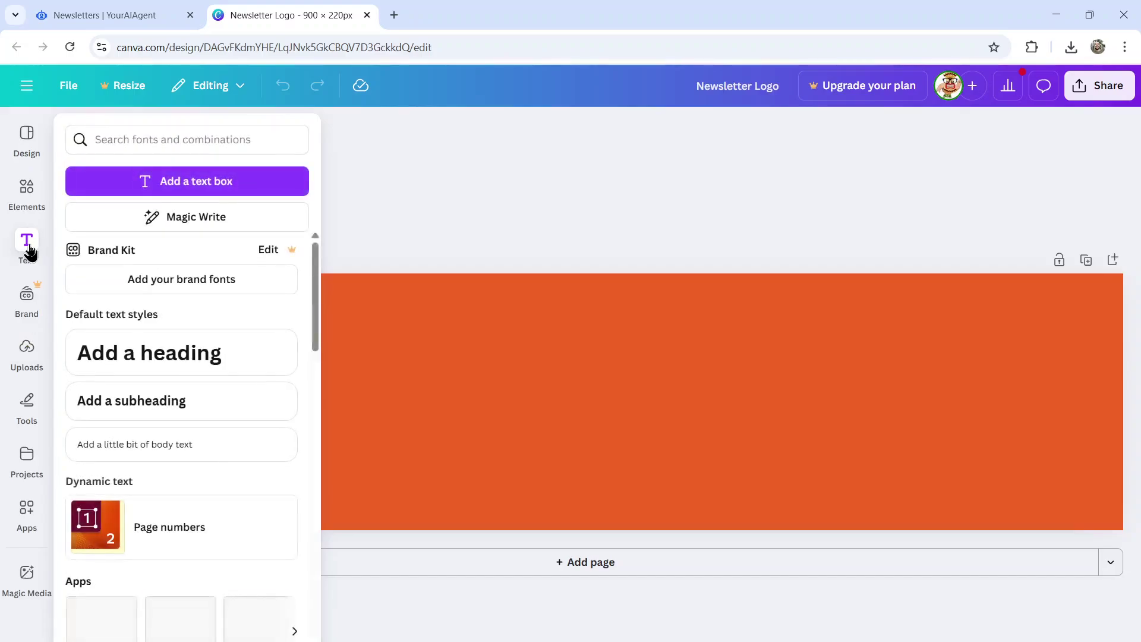
Add a centred NewslettersGPT heading to the orange banner and colour it white
left_click(178, 353)
mouse_move(497, 382)
left_mouse_down()
mouse_move(351, 349)
mouse_move(121, 322)
left_mouse_up()
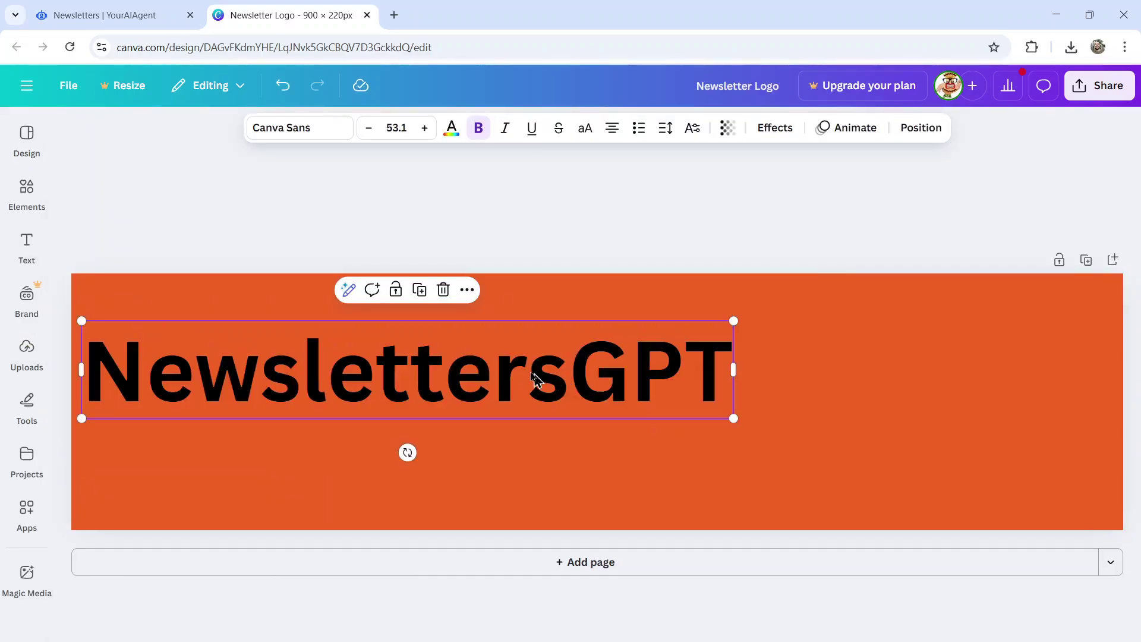
left_click_drag(534, 380, 761, 403)
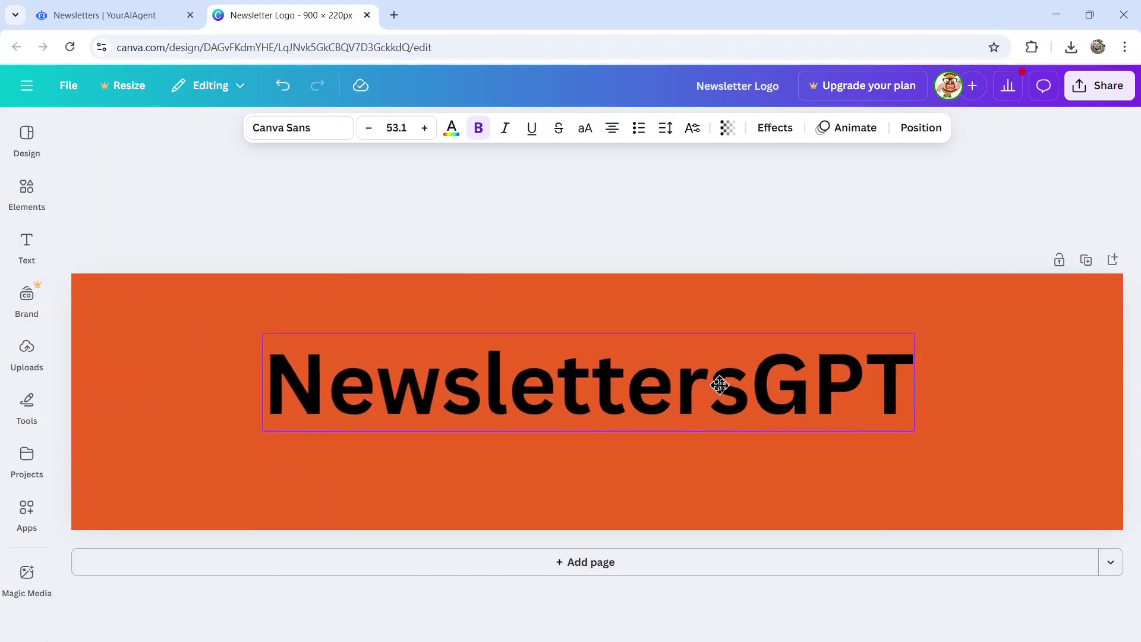
double_click(761, 403)
left_click(451, 127)
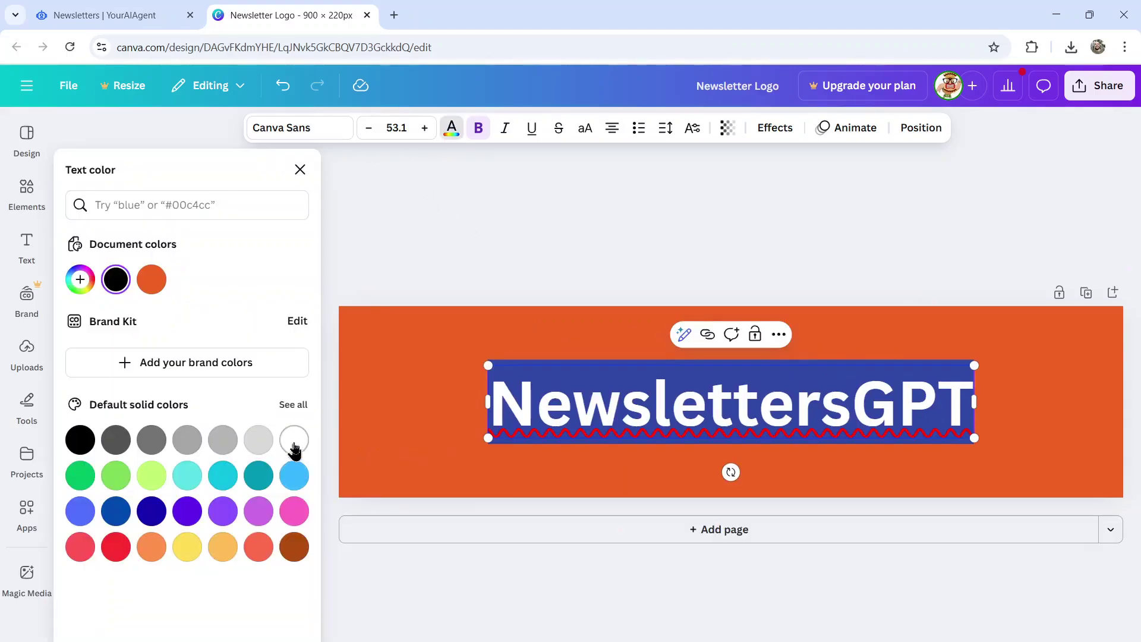
left_click(294, 439)
left_click(582, 215)
Enlarge the heading, give it a Lift shadow effect, and download the design
left_click_drag(277, 353, 143, 299)
left_click(775, 128)
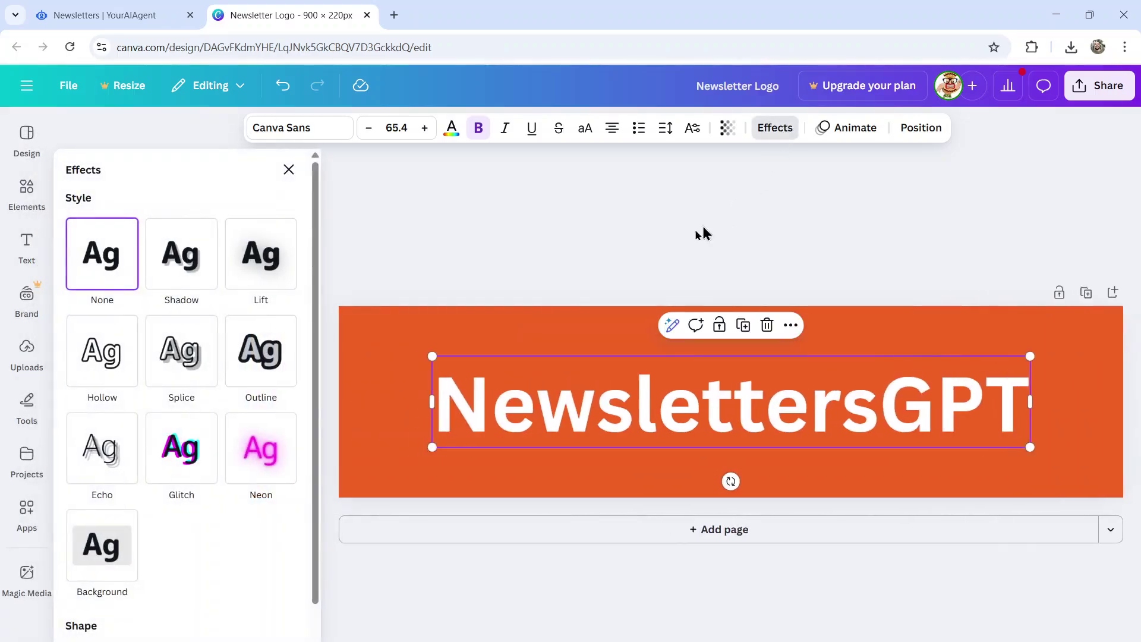
left_click(261, 255)
left_click(625, 223)
left_click(1098, 86)
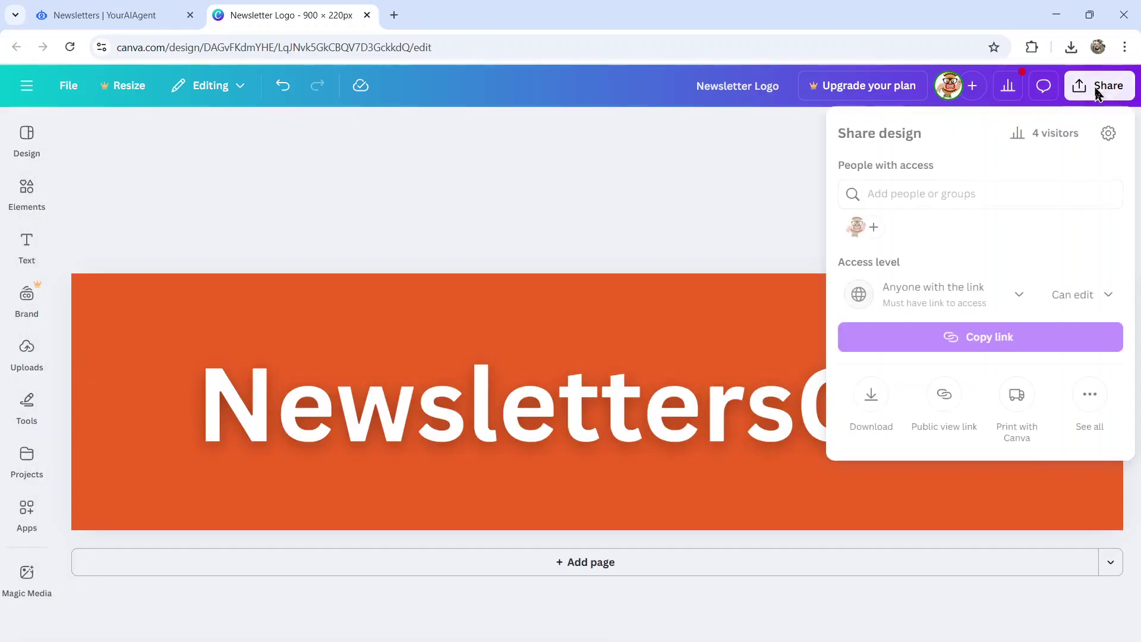
left_click(871, 397)
Download the banner PNG and select it in the Newsletter Logo file picker
left_click(917, 432)
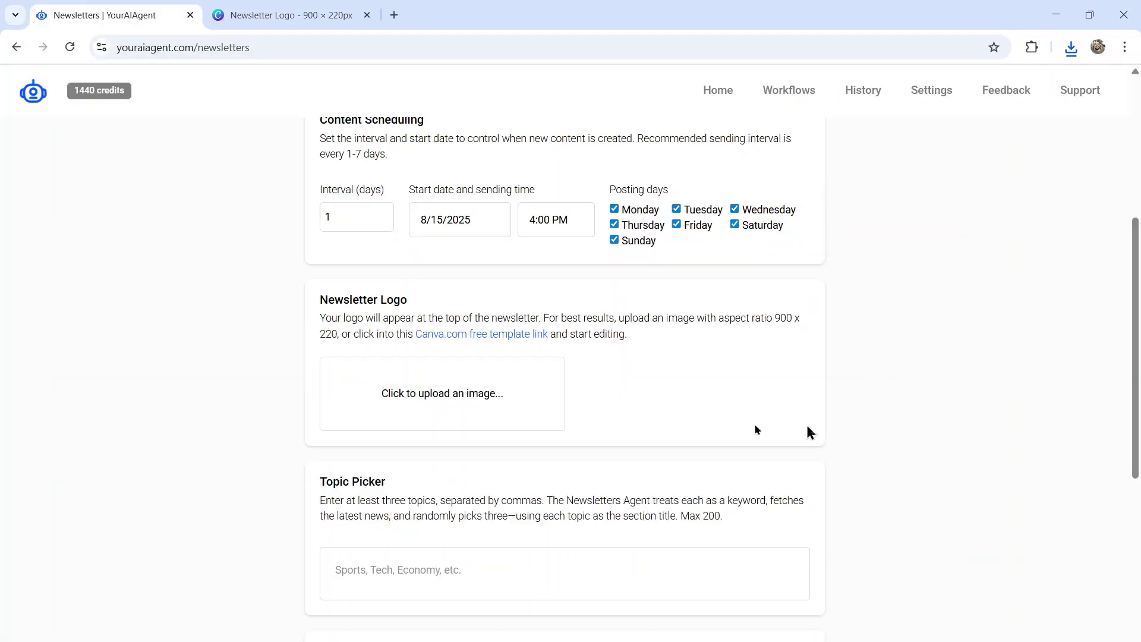
left_click(464, 393)
double_click(586, 262)
scroll(892, 452, "down", 2)
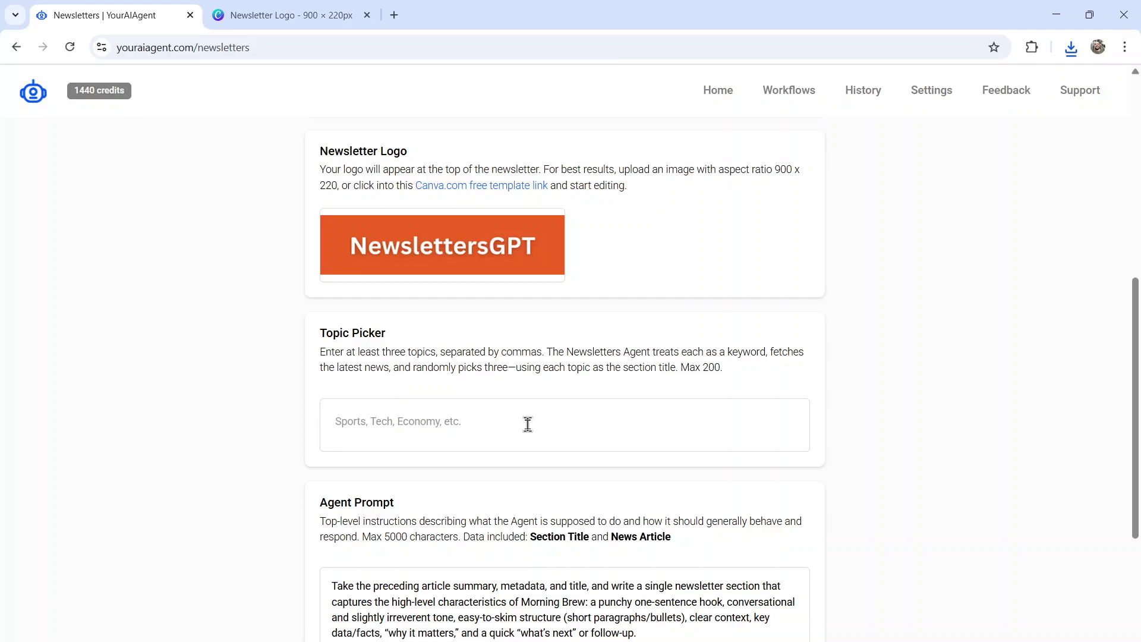
type("Soccer,MLB,Hockey,NFL,UFC,")
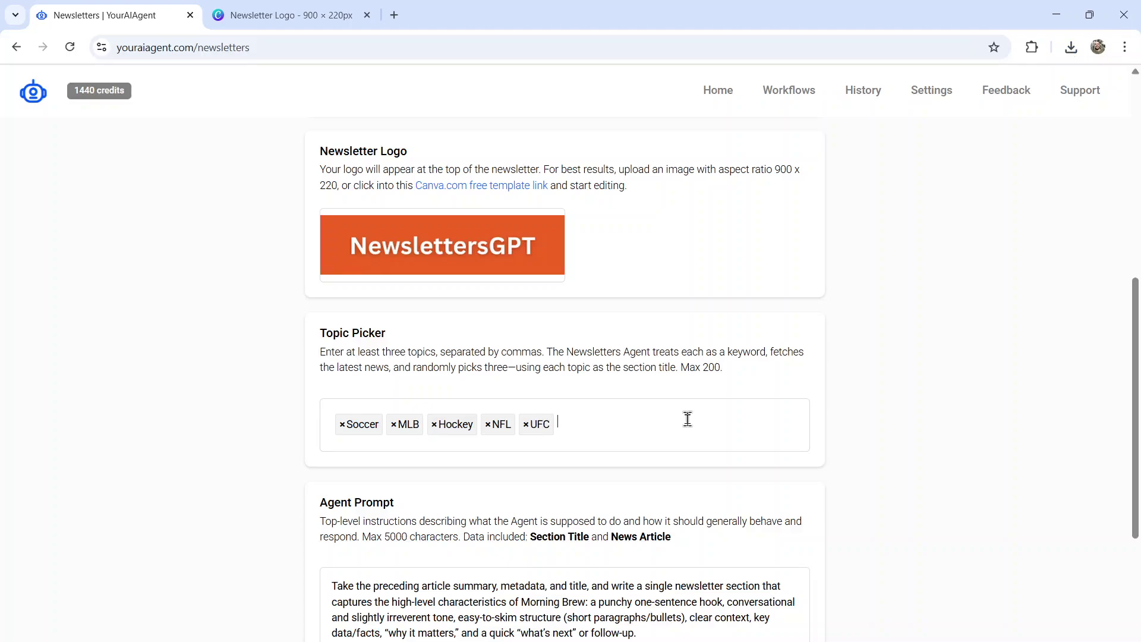
type("NBA,WNBA,")
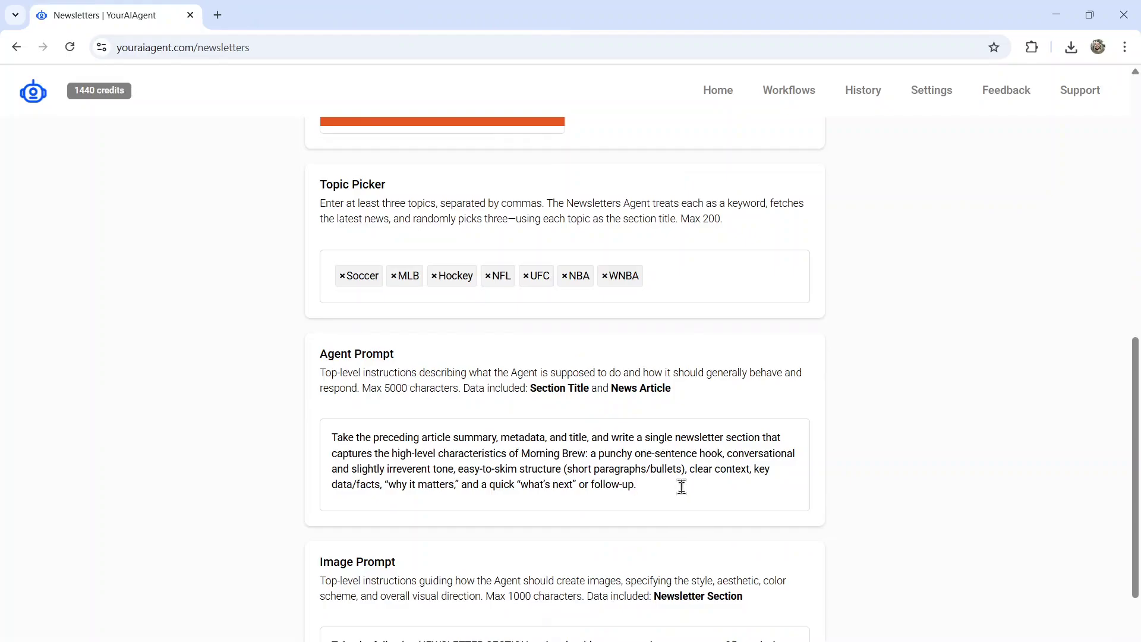
scroll(682, 486, "down", 3)
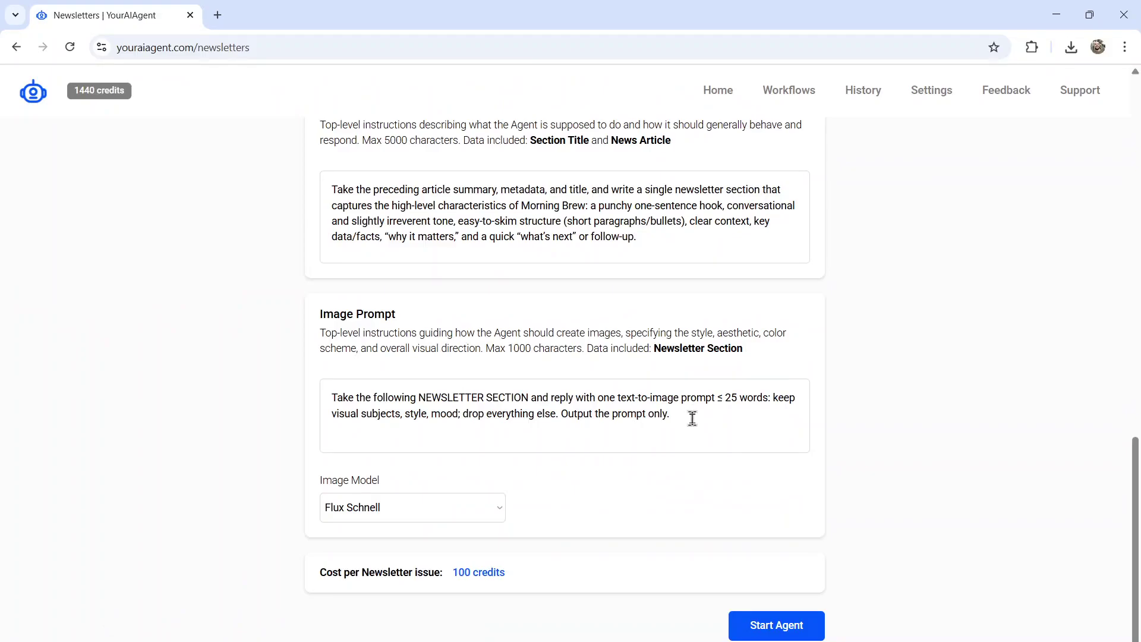
Choose GPT-Image-1 as the image model, note the 300-credit cost, and start the agent
left_click(442, 511)
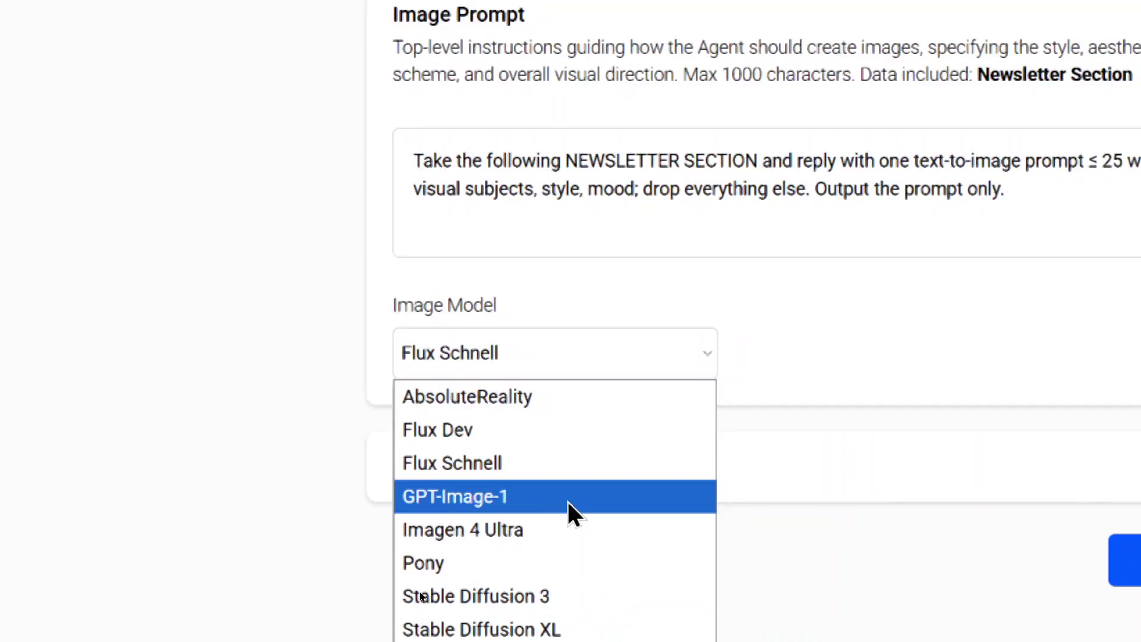
left_click(568, 502)
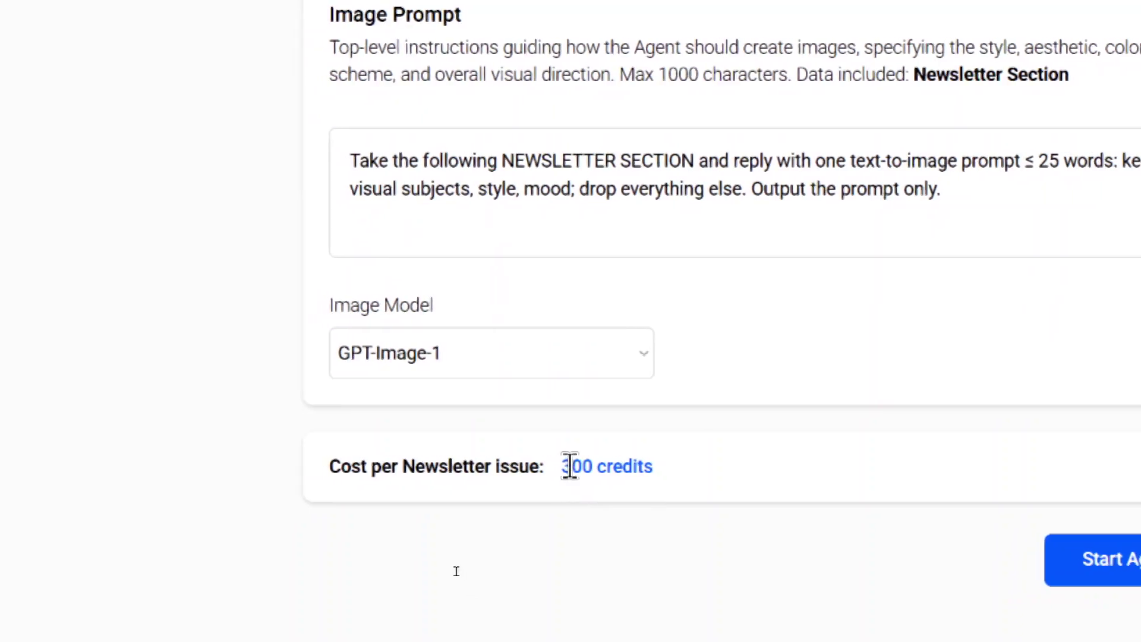
left_click_drag(569, 465, 659, 467)
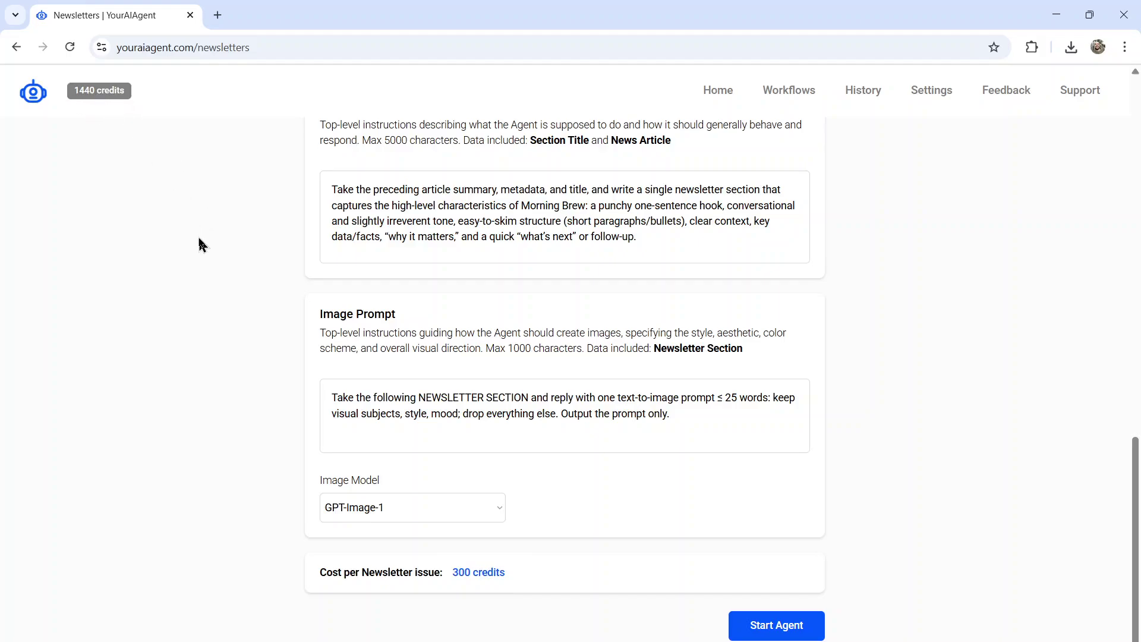
left_click(777, 626)
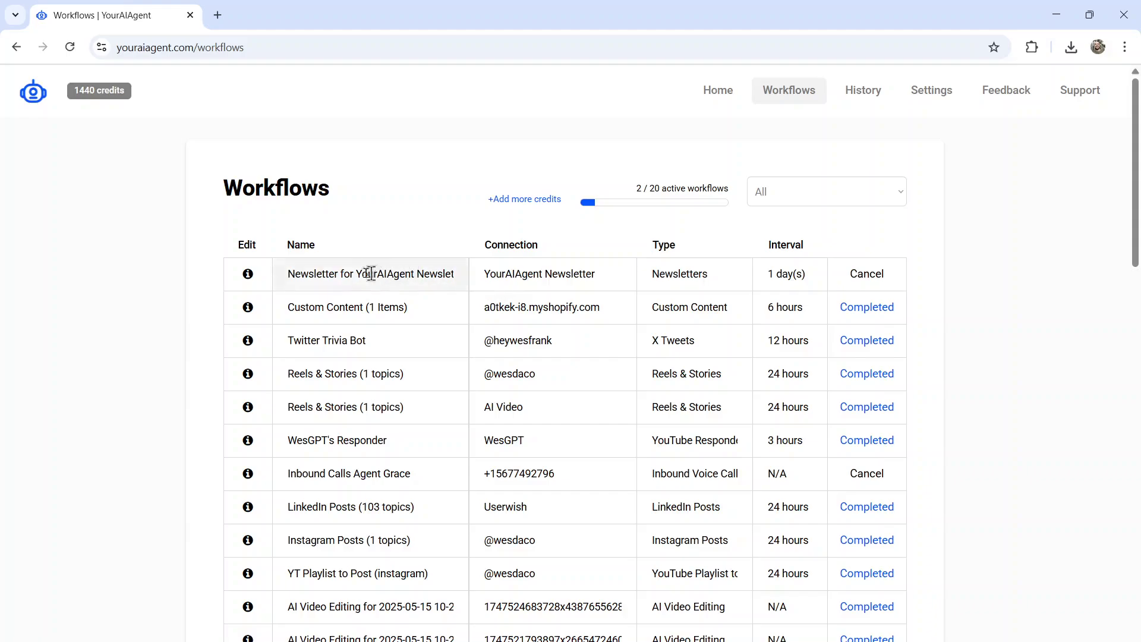
left_click_drag(352, 273, 456, 274)
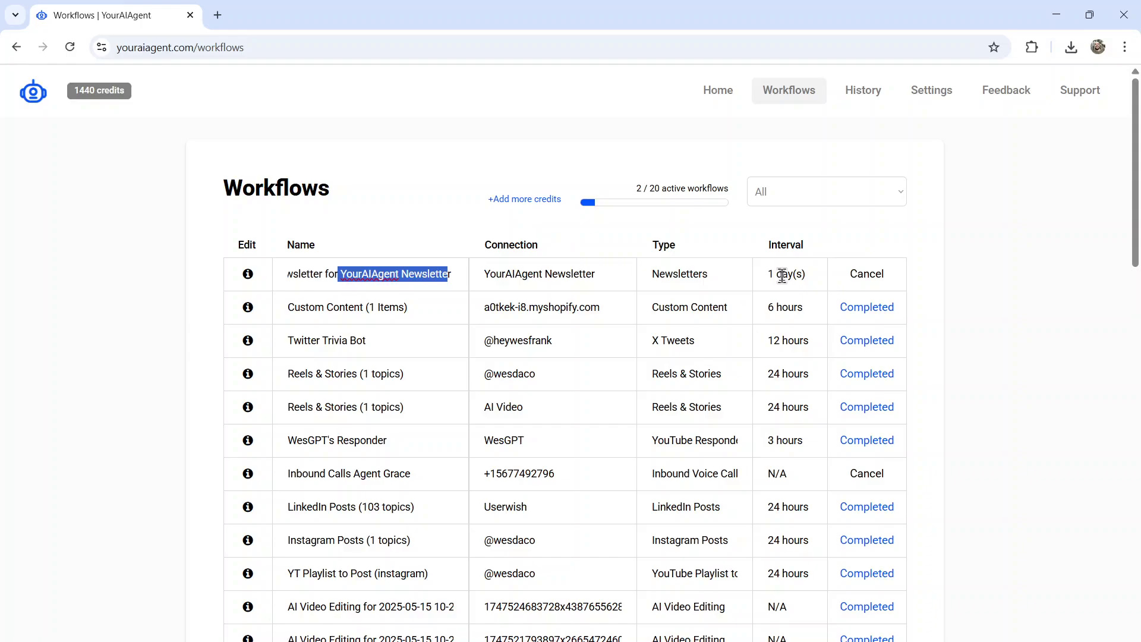
Check the workflow's 1-day interval, then open its details and Edit Workflow settings
left_click_drag(767, 274, 807, 274)
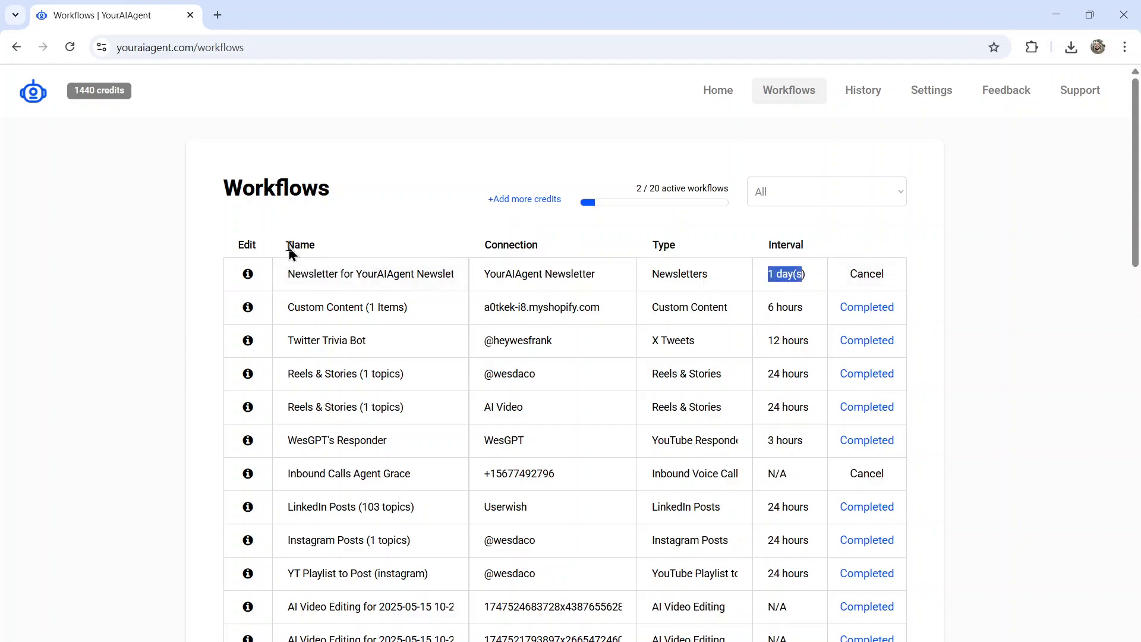
left_click(247, 275)
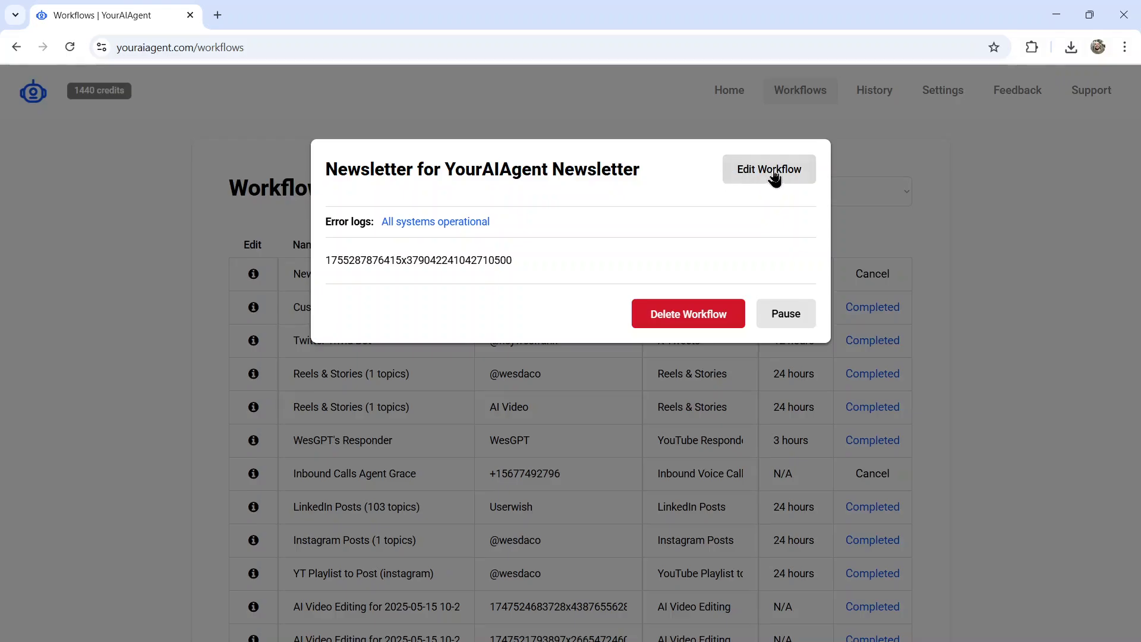
left_click(769, 169)
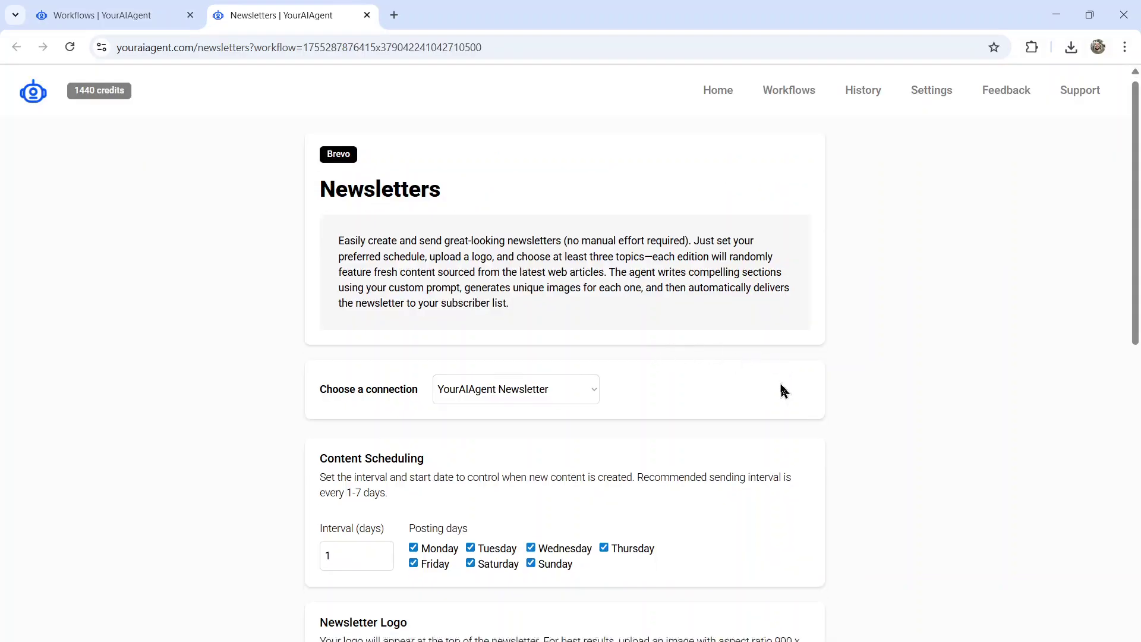
scroll(780, 375, "down", 2)
scroll(776, 385, "down", 3)
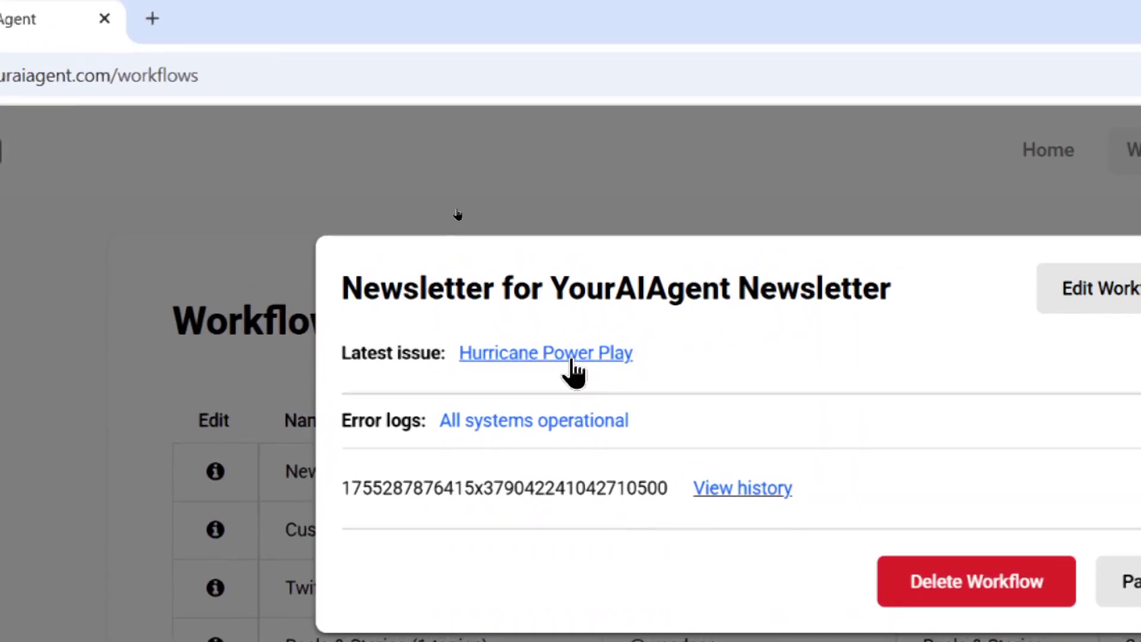
Open the Hurricane Power Play issue and read its Carolina Hurricanes intro
left_click(575, 361)
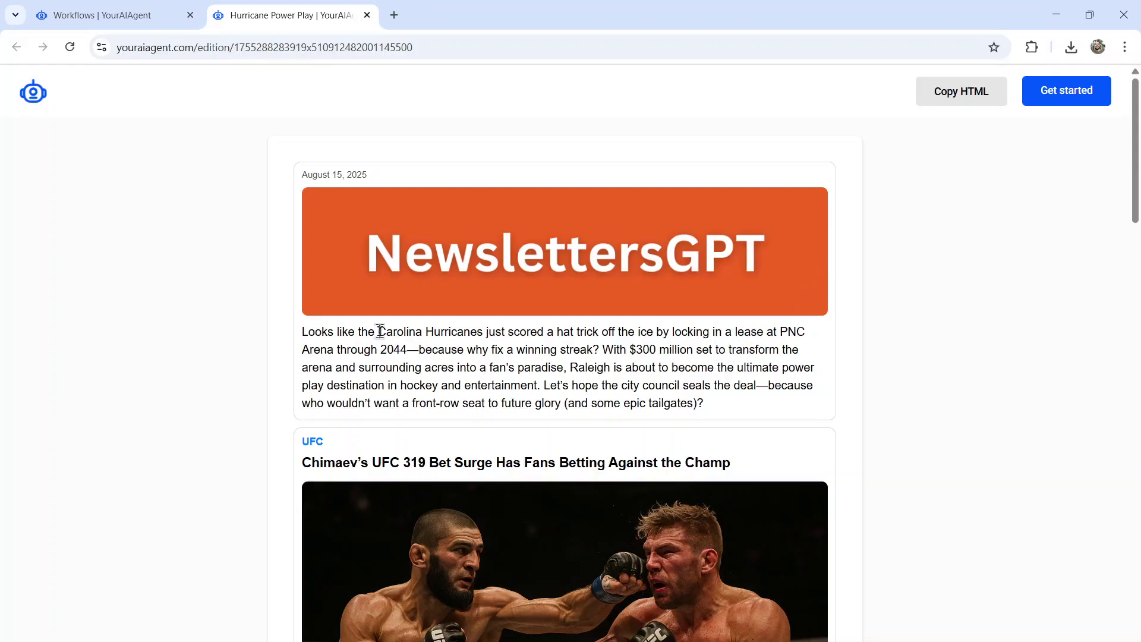
left_click_drag(379, 332, 482, 333)
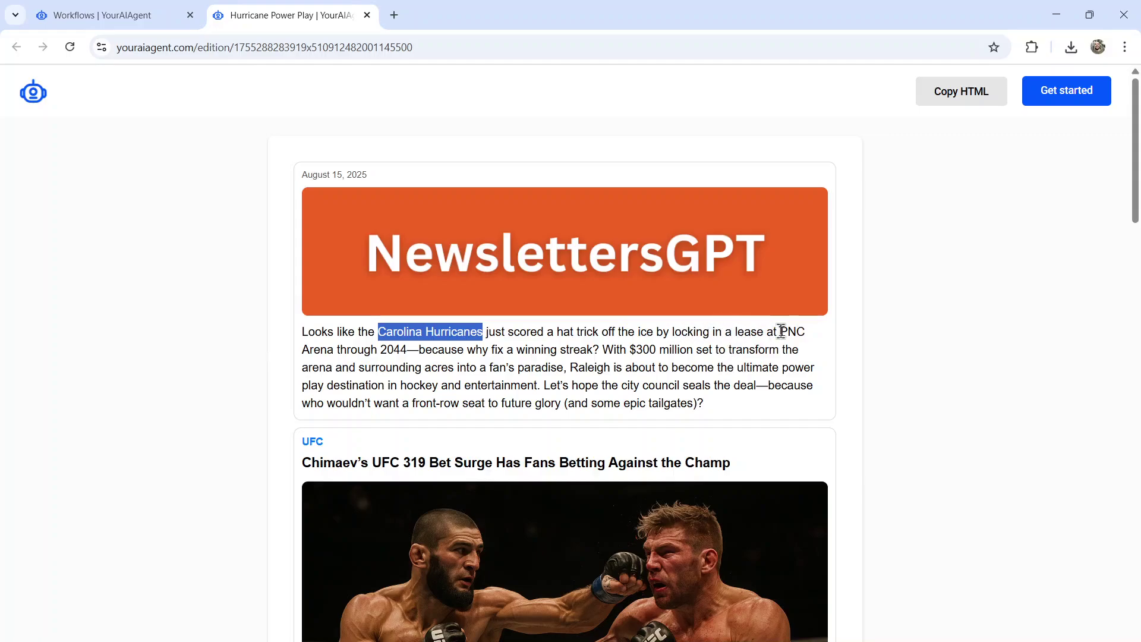
left_click_drag(781, 331, 806, 332)
left_click_drag(379, 350, 407, 350)
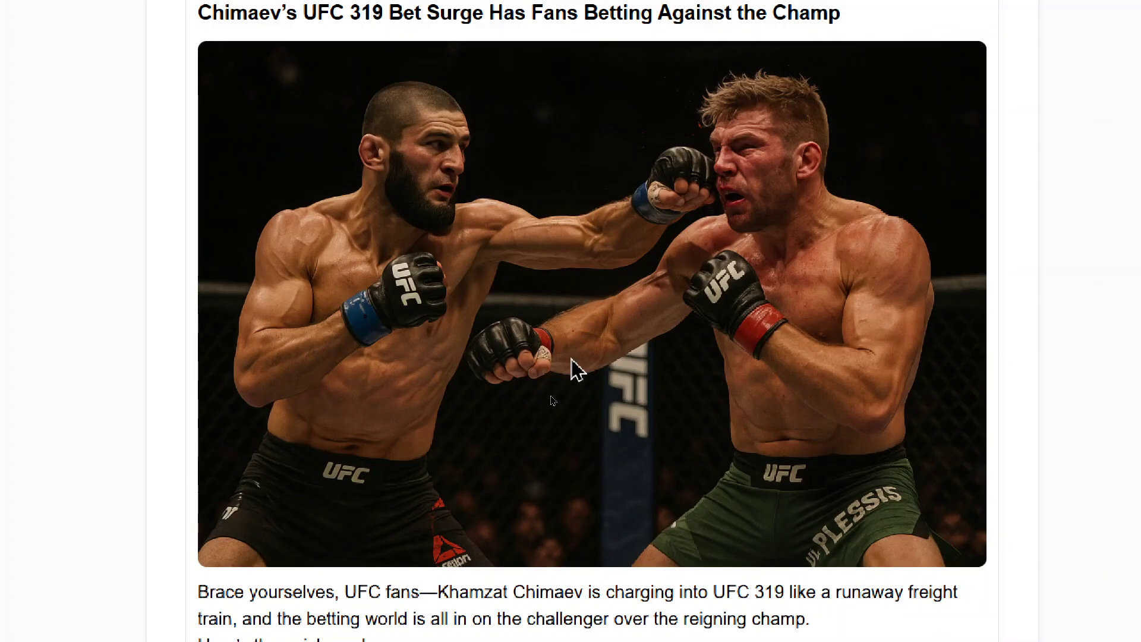
scroll(572, 368, "down", 2)
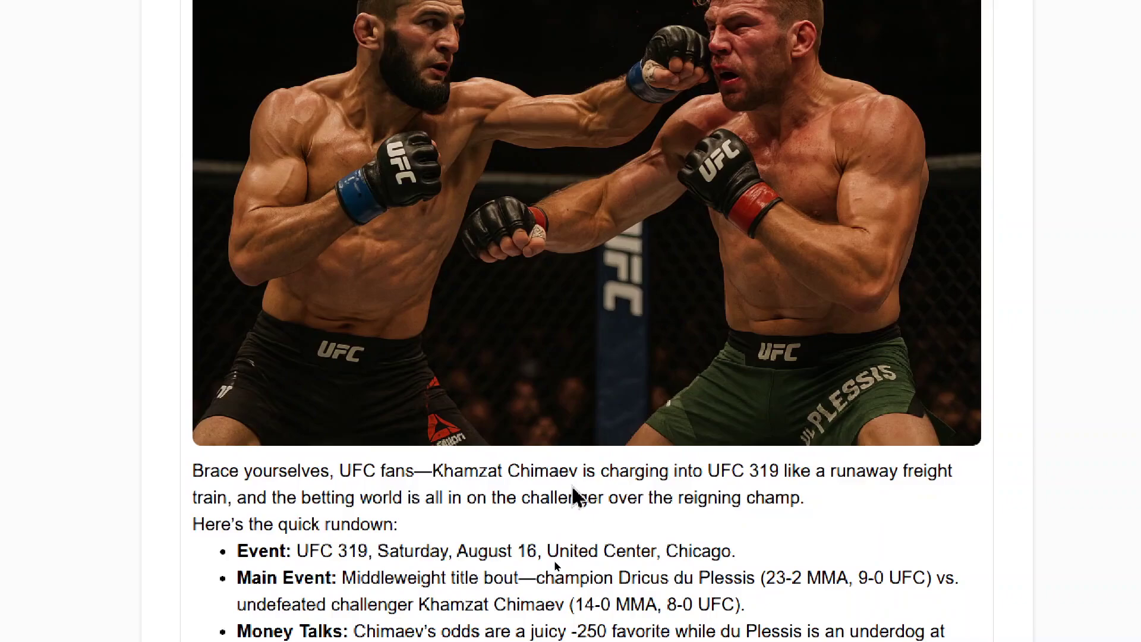
scroll(572, 483, "down", 3)
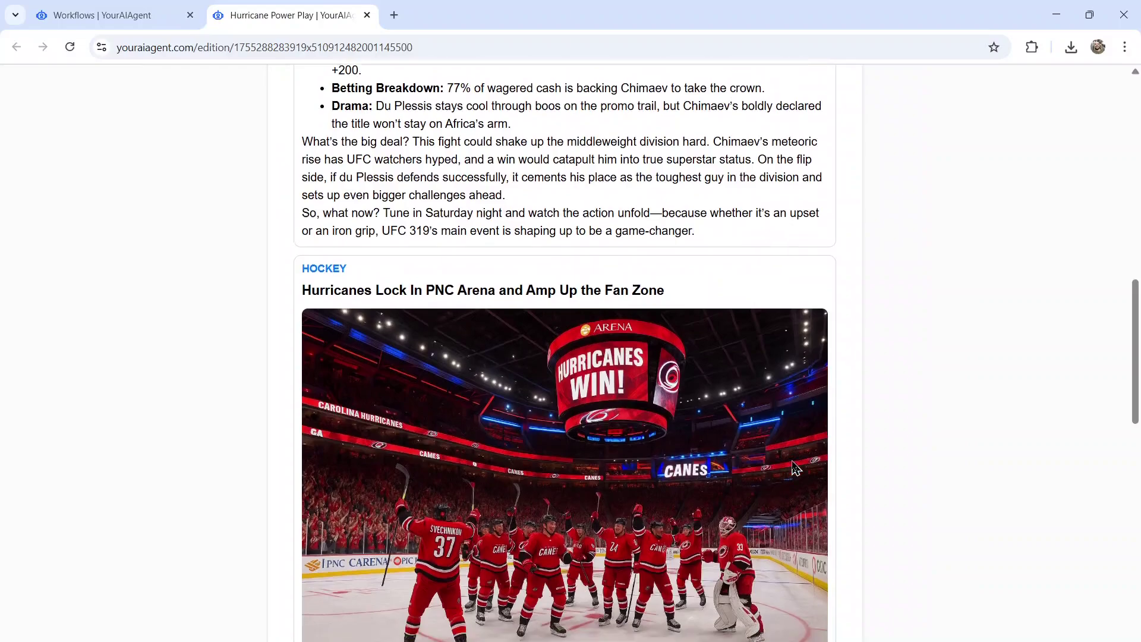
scroll(572, 484, "down", 3)
scroll(696, 473, "down", 2)
scroll(795, 468, "down", 2)
scroll(795, 467, "down", 2)
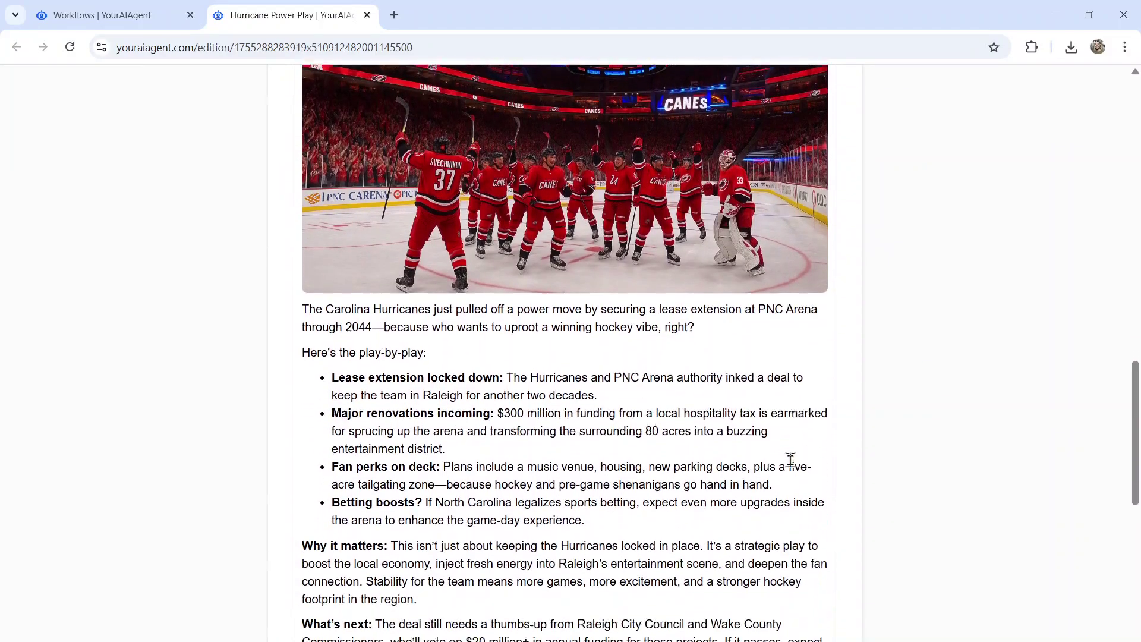
scroll(794, 467, "down", 2)
scroll(794, 467, "down", 1)
scroll(792, 468, "down", 4)
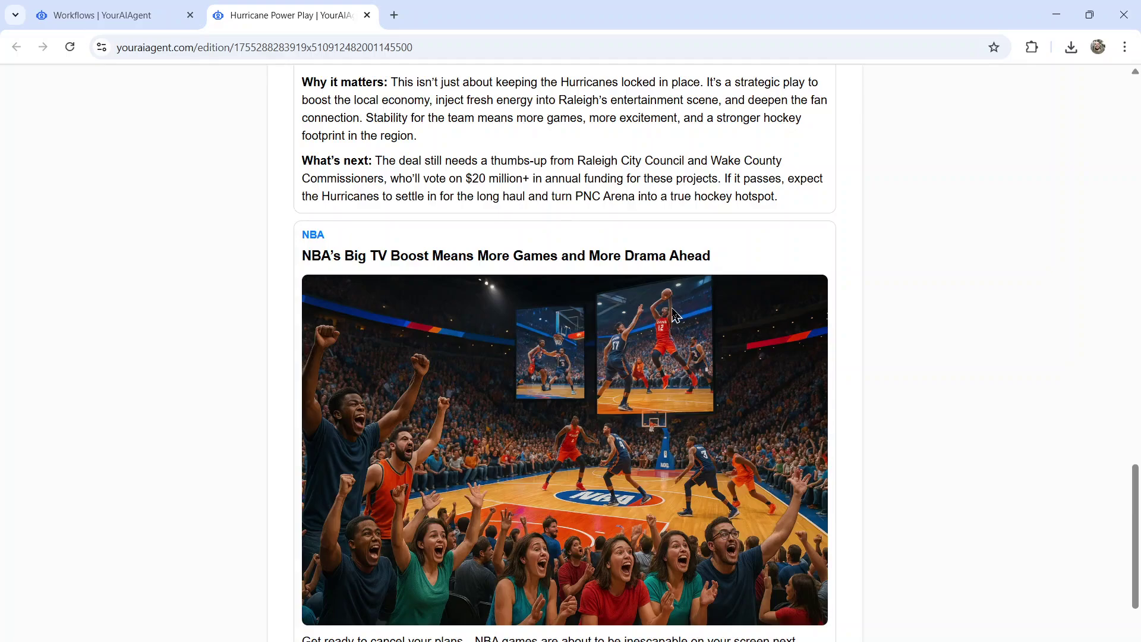
scroll(676, 316, "down", 5)
scroll(676, 316, "up", 3)
scroll(676, 316, "up", 3)
scroll(676, 317, "up", 3)
scroll(676, 317, "up", 2)
scroll(676, 317, "up", 2)
scroll(677, 316, "up", 2)
scroll(676, 317, "up", 2)
scroll(676, 317, "up", 2)
scroll(677, 317, "up", 2)
scroll(676, 316, "up", 1)
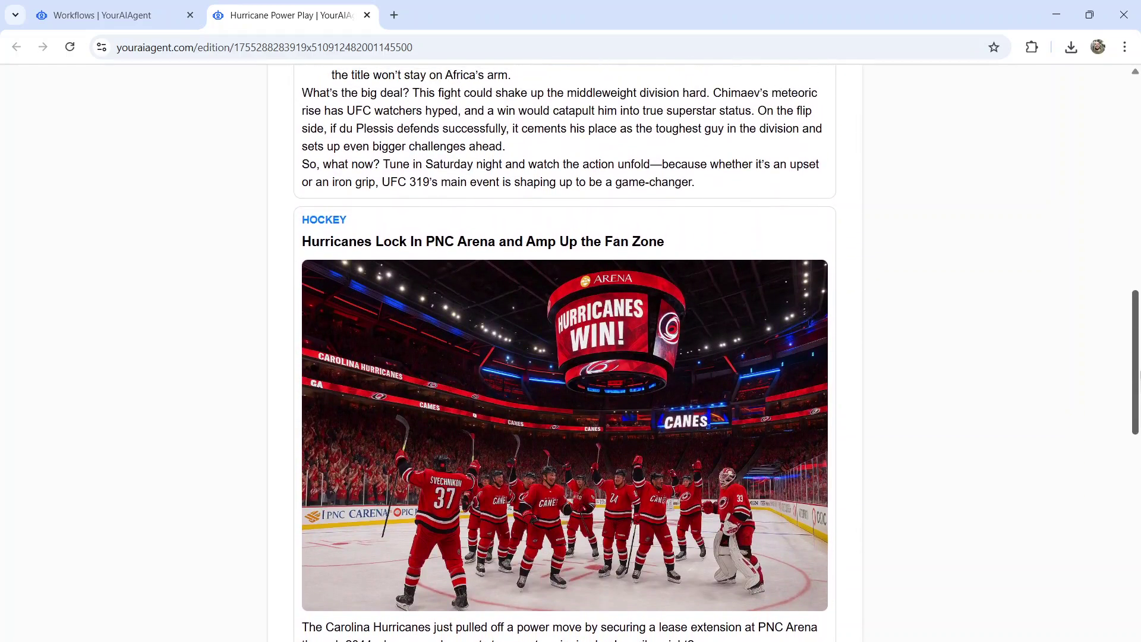
scroll(677, 316, "up", 2)
scroll(676, 317, "up", 2)
scroll(676, 317, "up", 1)
scroll(676, 316, "up", 2)
scroll(676, 316, "up", 2)
scroll(676, 316, "up", 1)
scroll(676, 317, "up", 1)
scroll(676, 317, "up", 1)
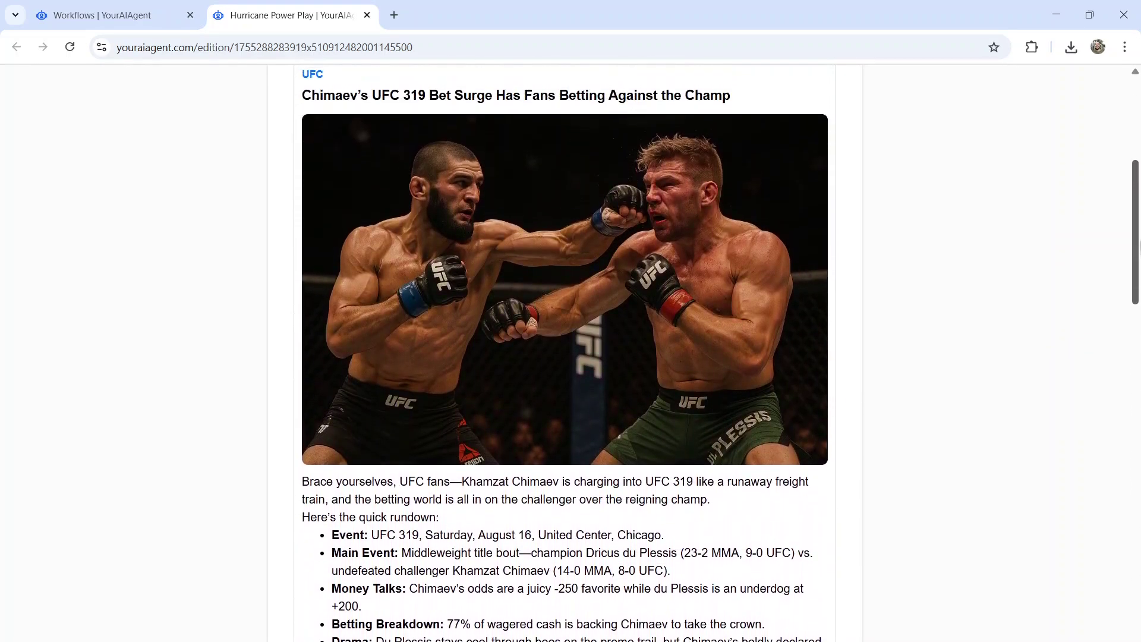
scroll(676, 317, "up", 2)
scroll(676, 317, "up", 1)
scroll(676, 317, "up", 1)
scroll(676, 317, "up", 2)
scroll(676, 317, "up", 1)
scroll(675, 317, "up", 1)
scroll(676, 317, "up", 1)
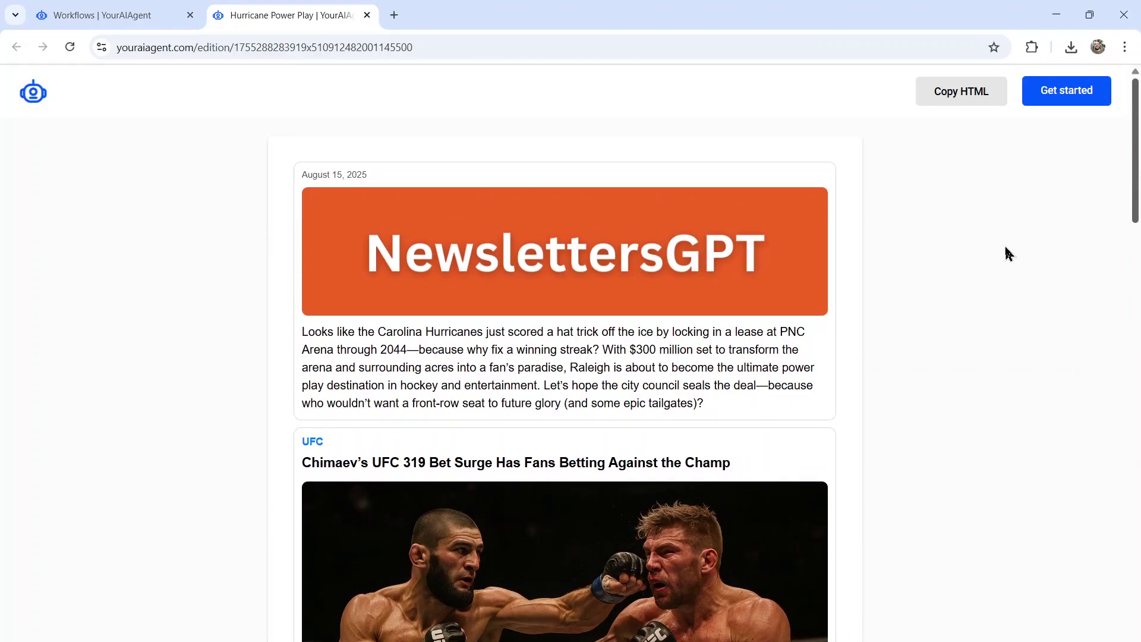
Copy the issue's HTML, dismiss the alert, and open html.onlineviewer.net in a new tab
left_click(973, 101)
left_click(701, 142)
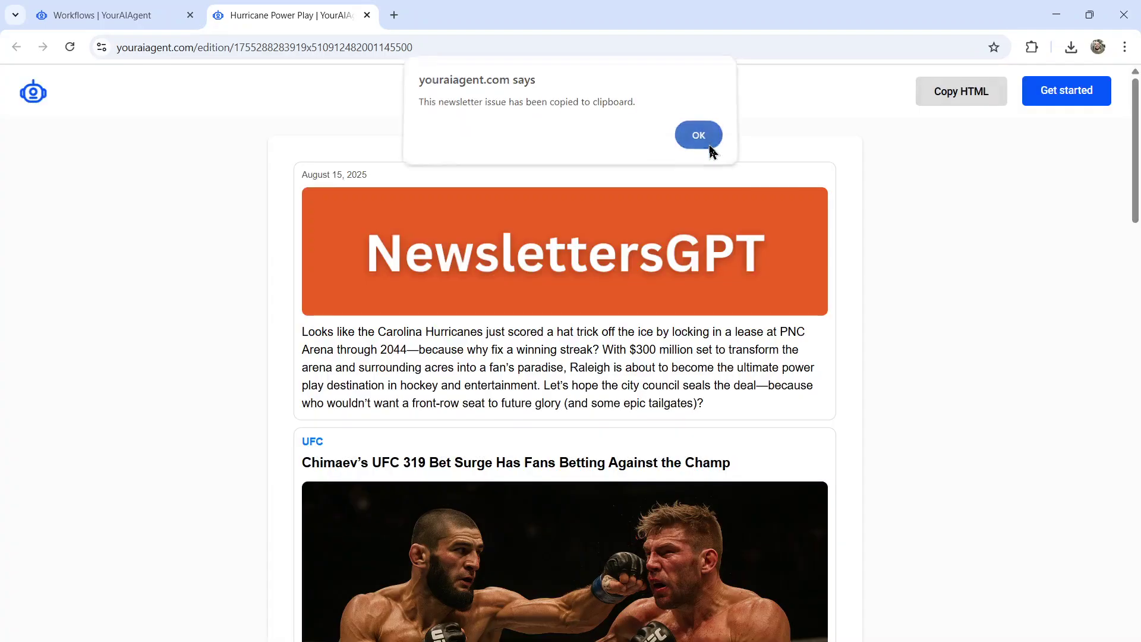
left_click(395, 16)
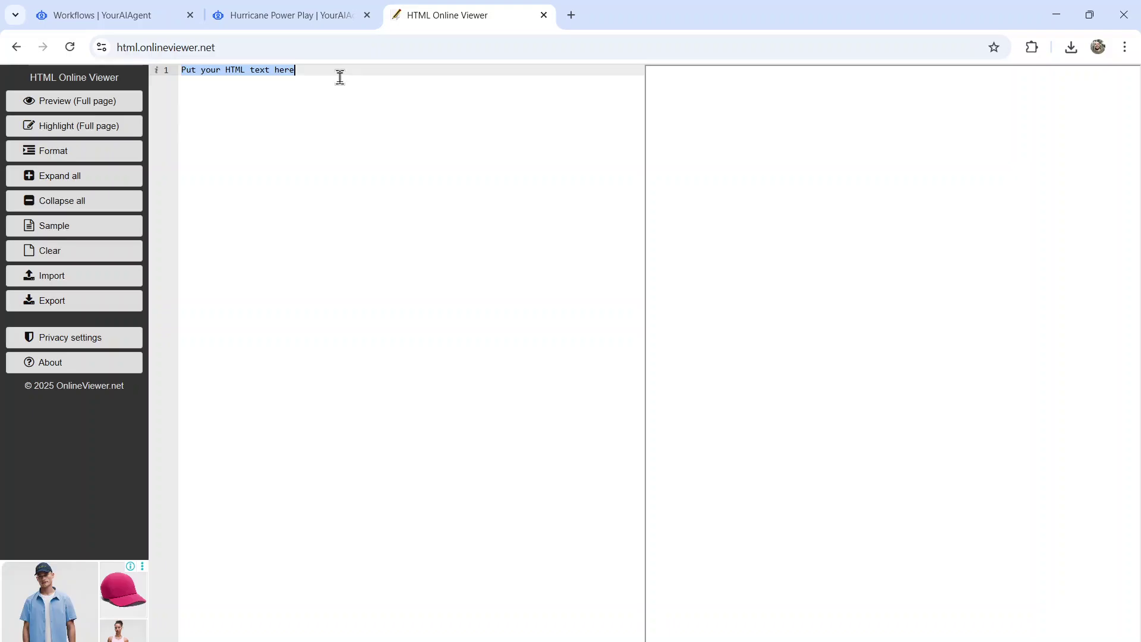
Paste the NewslettersGPT sports issue HTML into HTML Online Viewer to render it
key("ctrl+v")
scroll(892, 357, "down", 5)
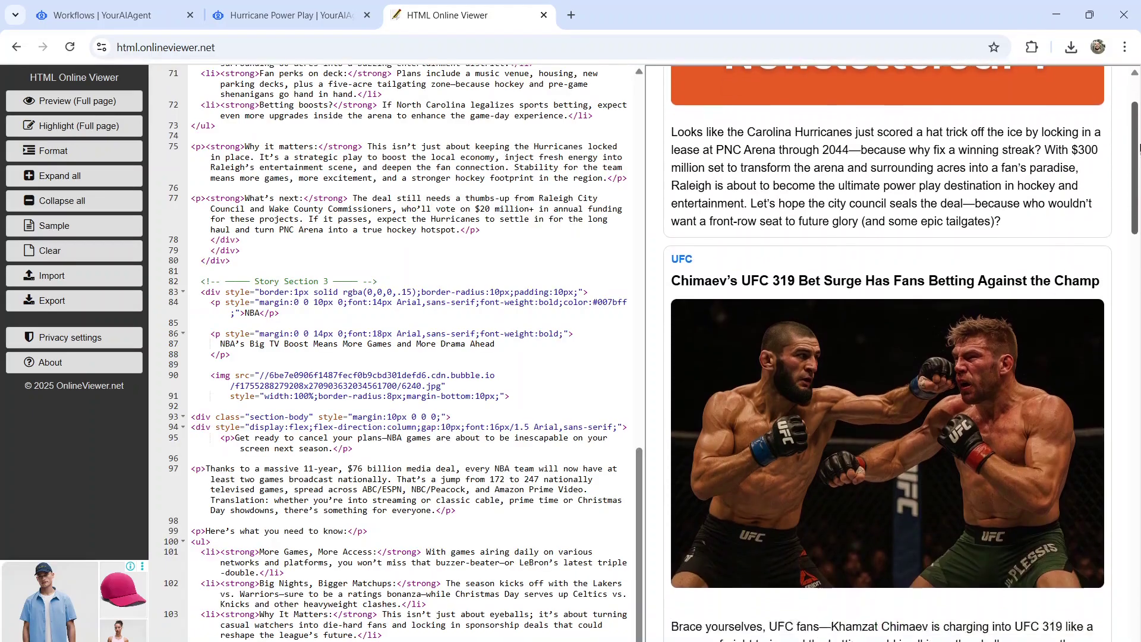
scroll(891, 357, "down", 3)
scroll(891, 357, "down", 3)
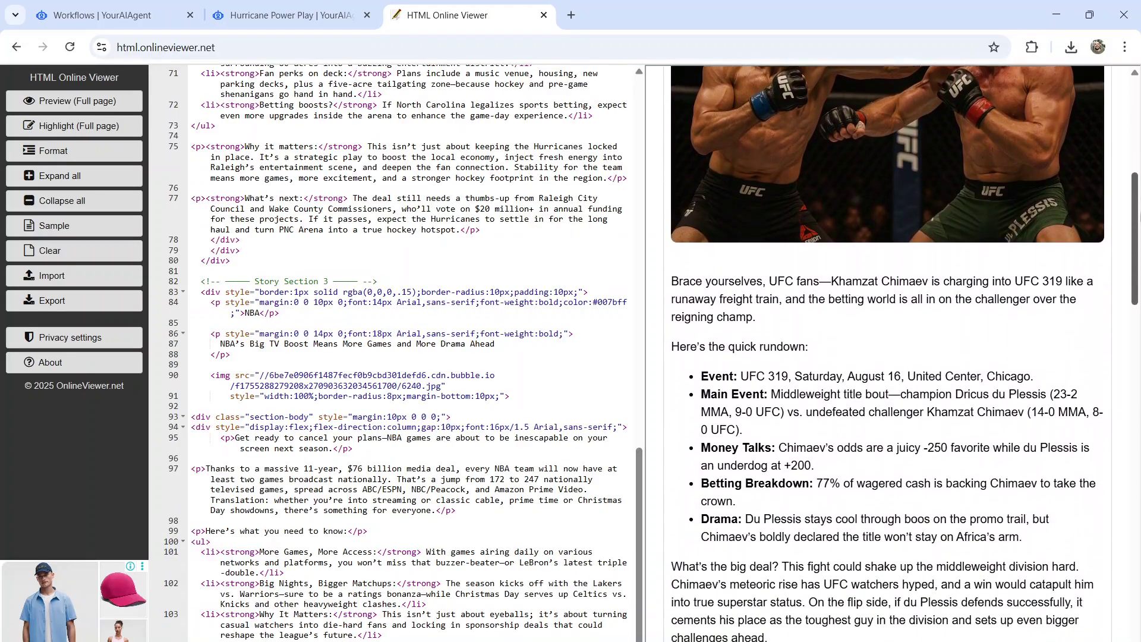
scroll(892, 356, "down", 3)
scroll(892, 357, "down", 3)
scroll(892, 356, "down", 3)
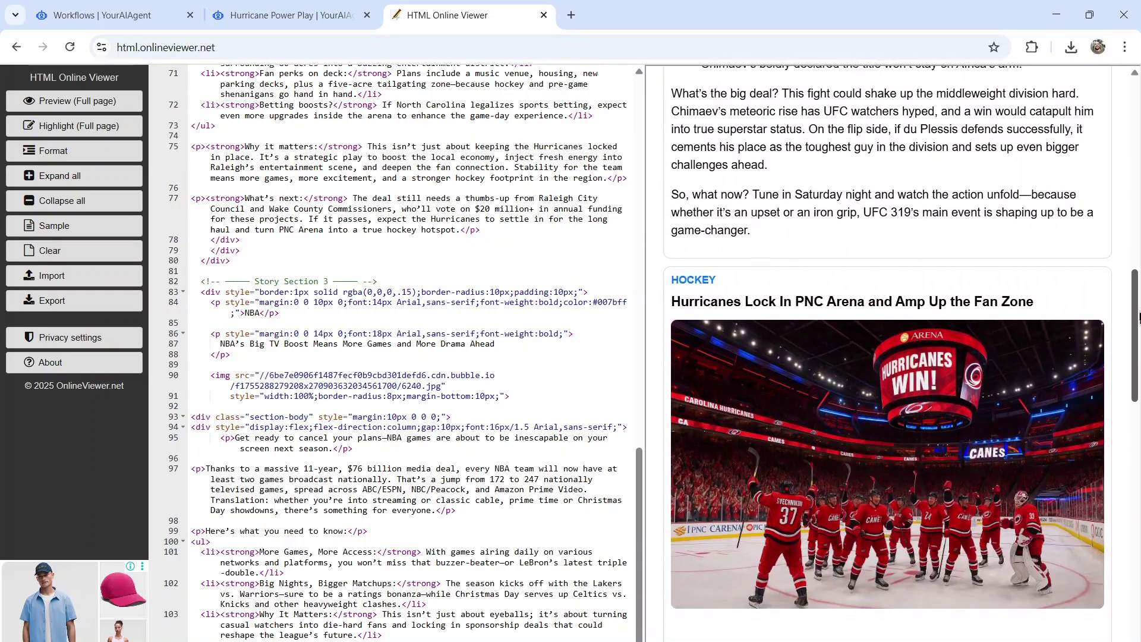
scroll(892, 356, "down", 3)
scroll(893, 357, "down", 3)
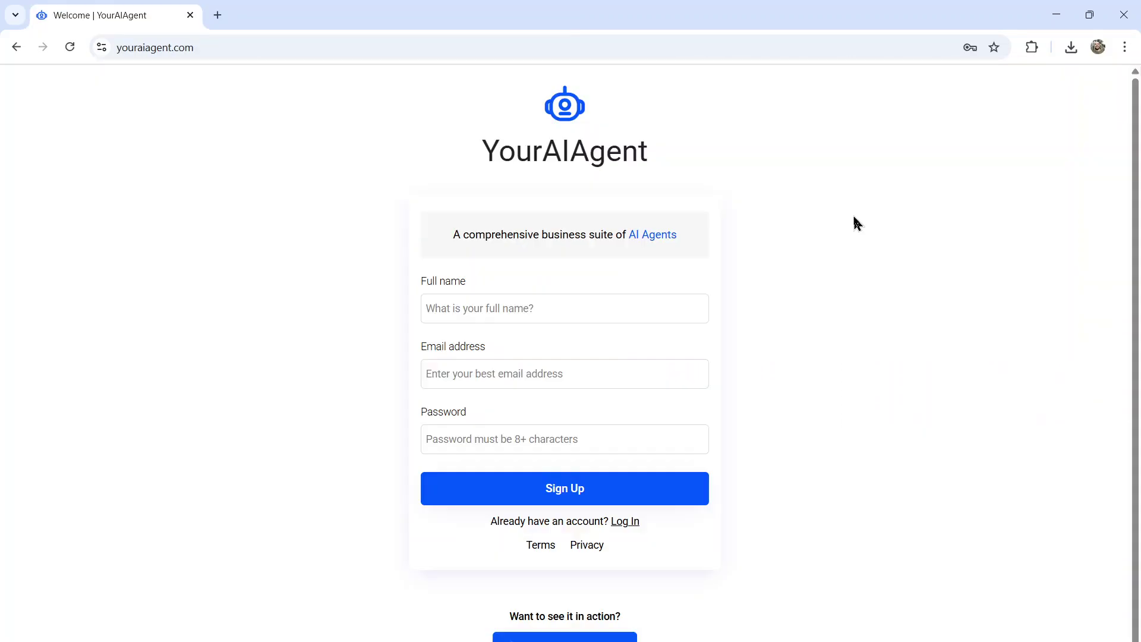